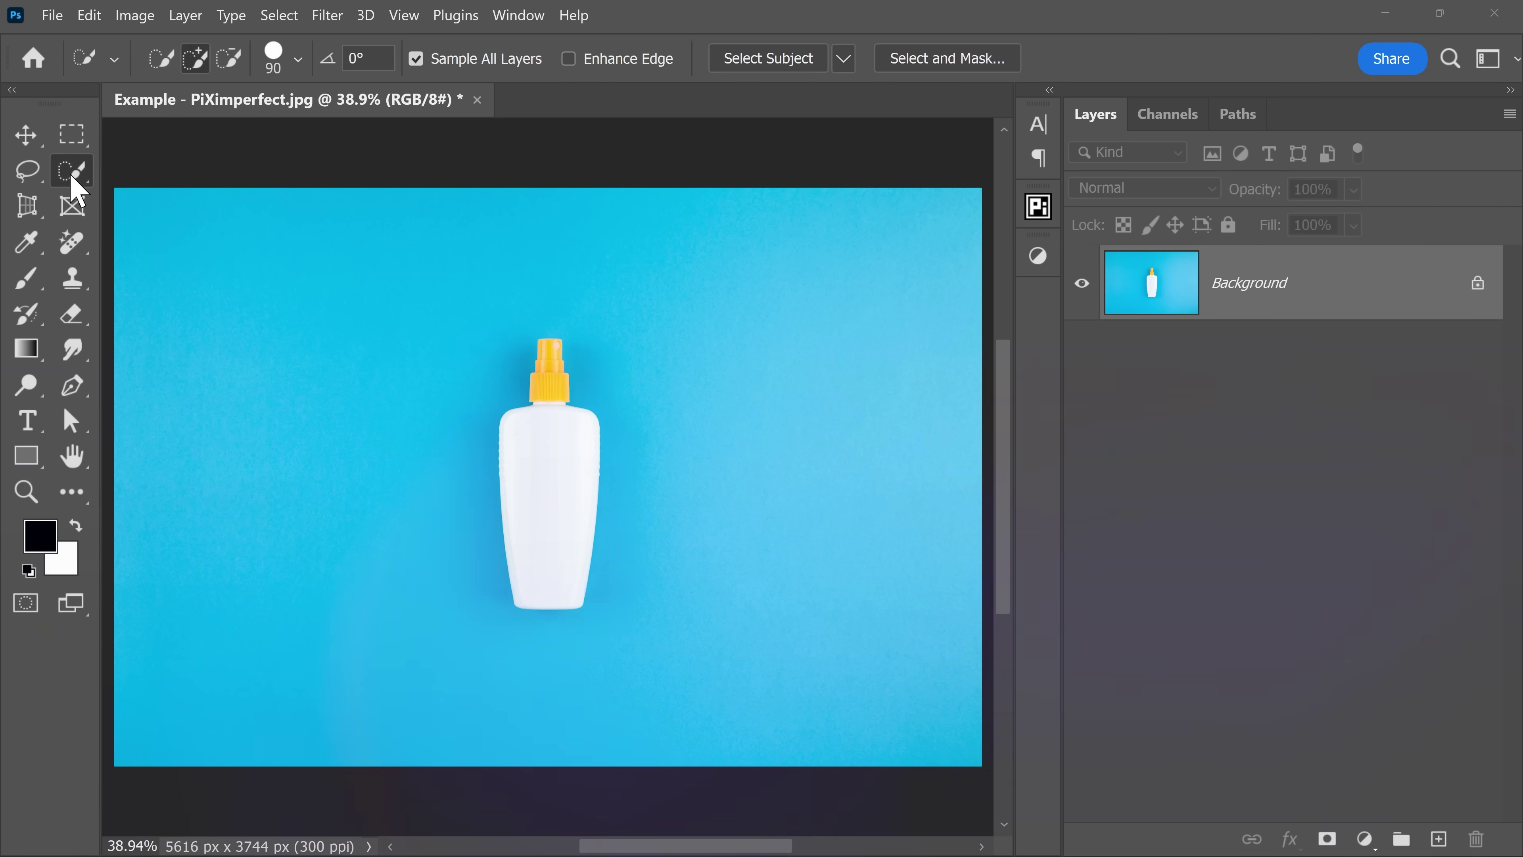
- Select the whole bottle with the Quick Selection tool and convert the selection into a layer mask
{"action": "left_click", "coordinate": [175, 198]}
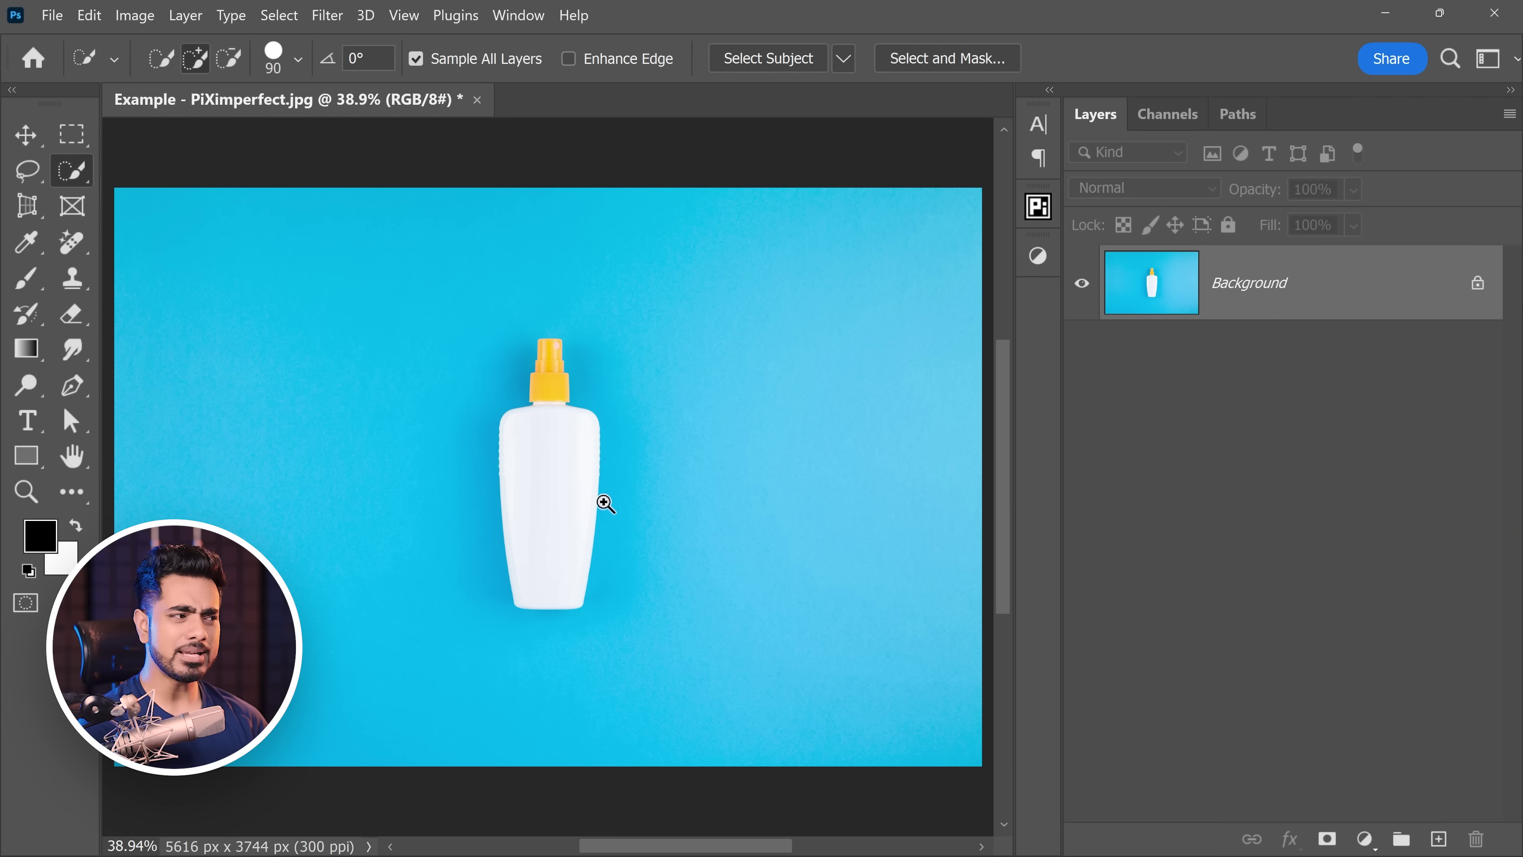
{"action": "left_click_drag", "start_coordinate": [608, 503], "coordinate": [605, 479]}
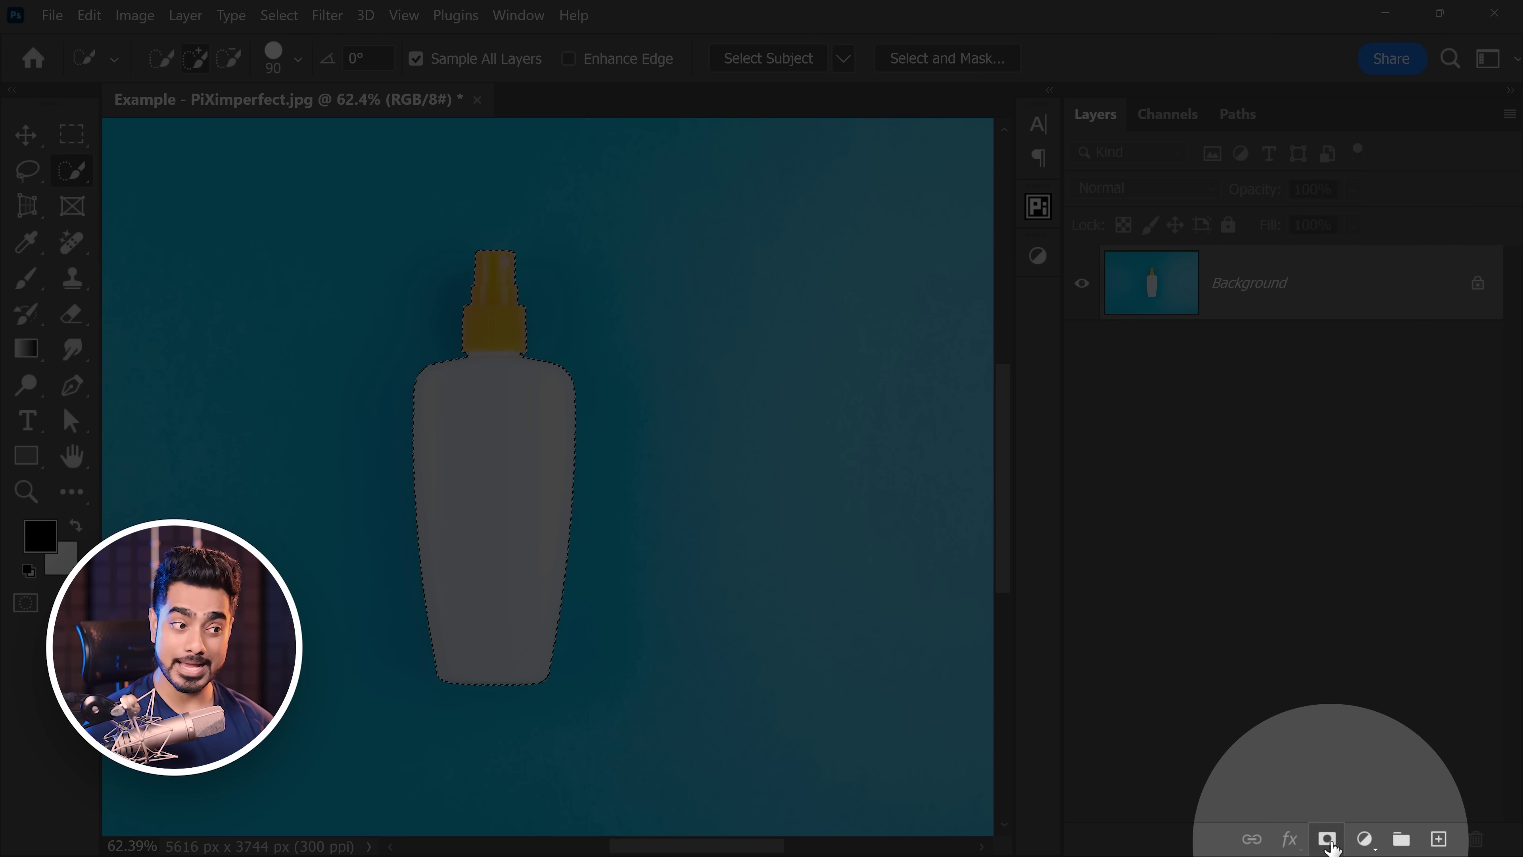
{"action": "left_click", "coordinate": [1328, 840]}
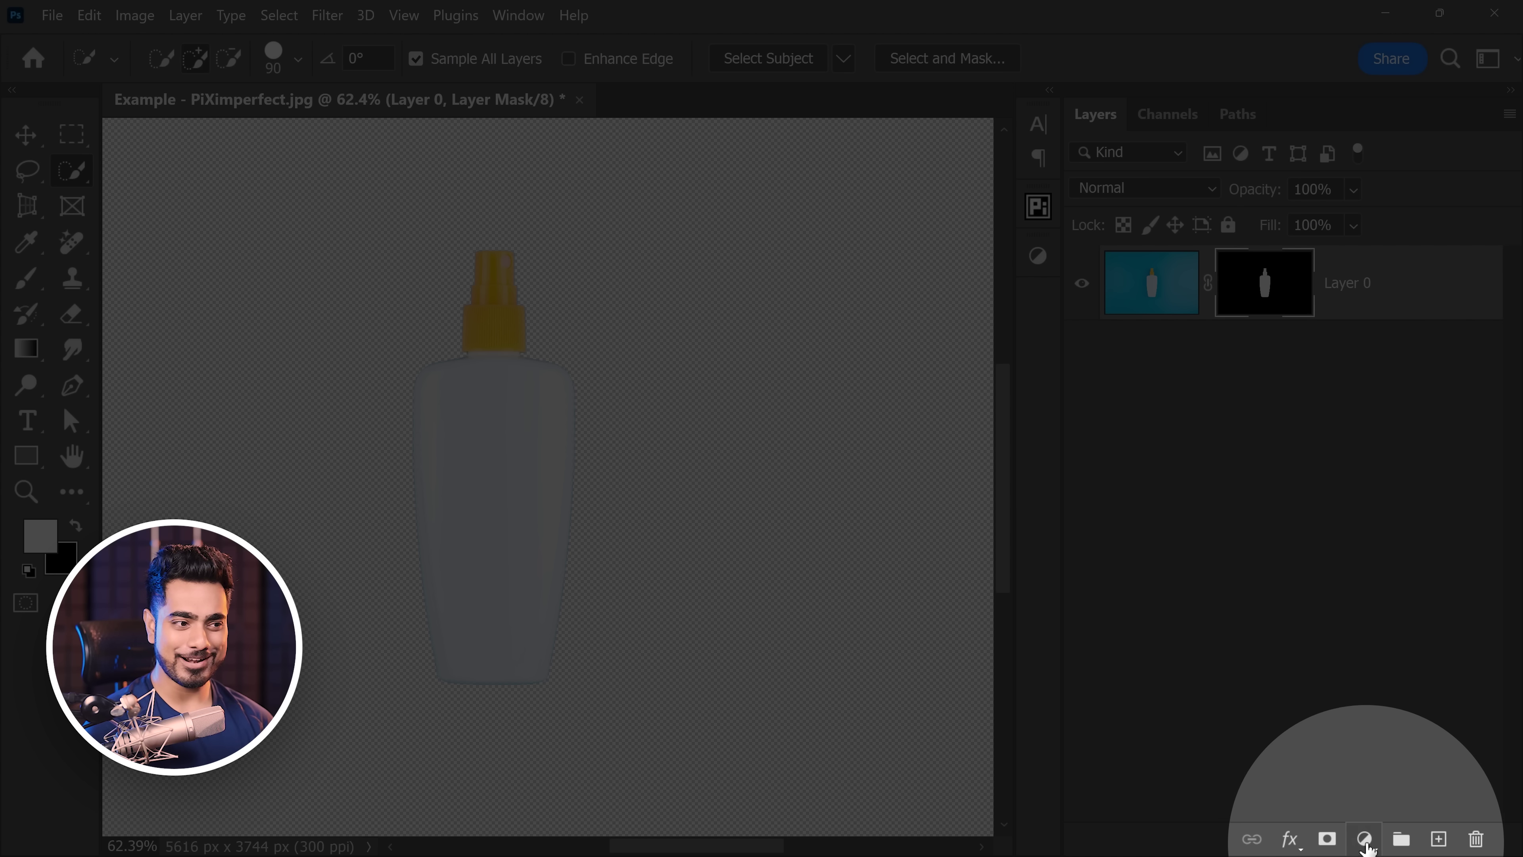
- Add a solid black (000000) fill layer and place it beneath the masked bottle layer
{"action": "left_click", "coordinate": [1366, 843]}
{"action": "left_click", "coordinate": [1389, 437]}
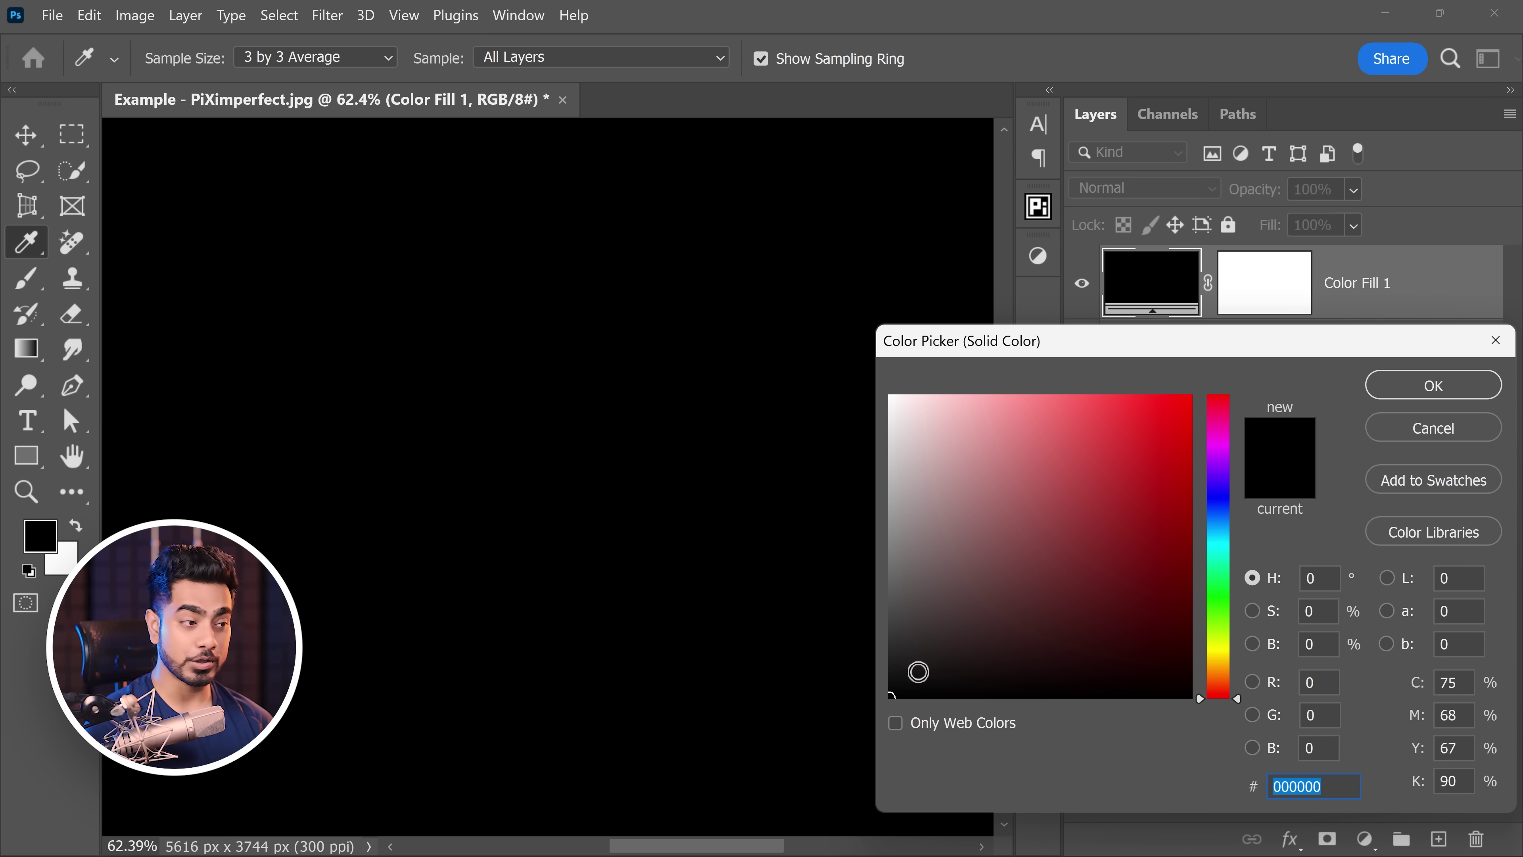
{"action": "left_click", "coordinate": [1433, 390]}
{"action": "left_click_drag", "start_coordinate": [1414, 289], "coordinate": [1259, 414]}
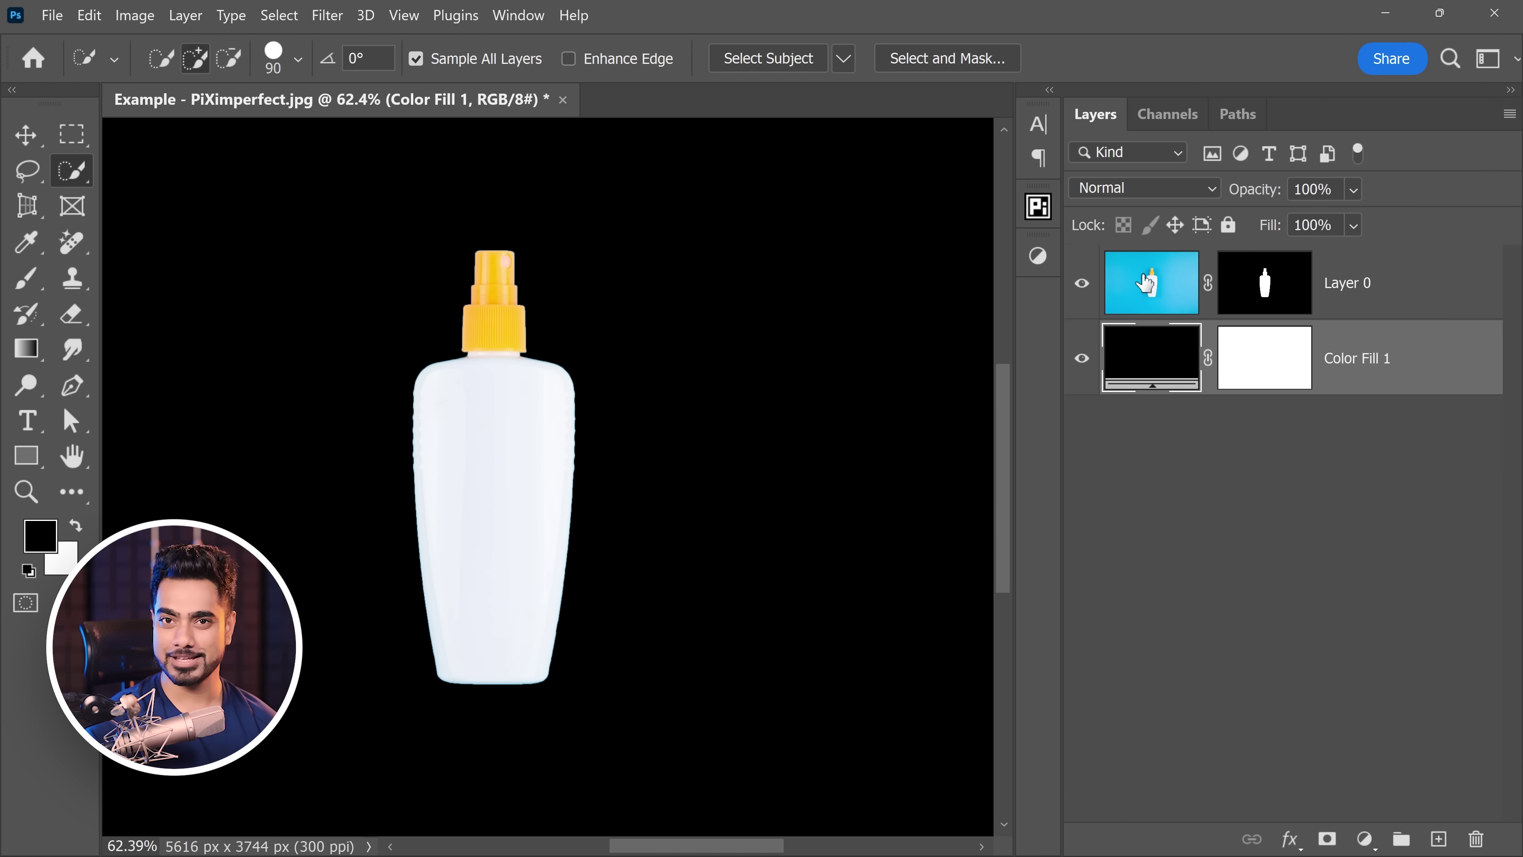
{"action": "mouse_move", "coordinate": [557, 584]}
{"action": "left_mouse_down"}
{"action": "mouse_move", "coordinate": [612, 578]}
{"action": "mouse_move", "coordinate": [652, 472]}
{"action": "mouse_move", "coordinate": [639, 556]}
{"action": "mouse_move", "coordinate": [629, 531]}
{"action": "mouse_move", "coordinate": [656, 541]}
{"action": "mouse_move", "coordinate": [694, 367]}
{"action": "mouse_move", "coordinate": [731, 487]}
{"action": "left_mouse_up"}
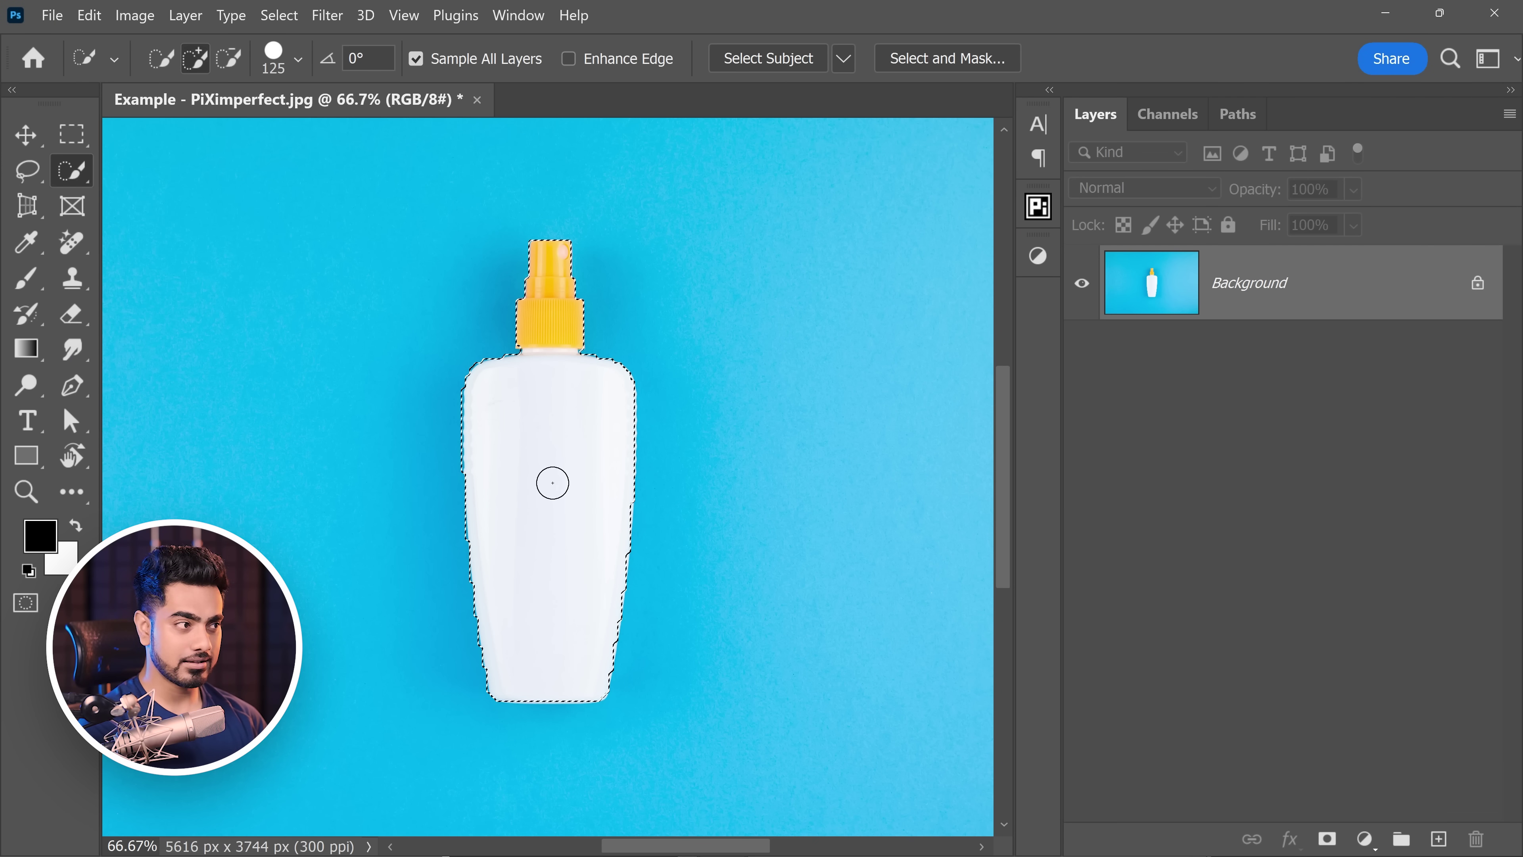
- Complete the bottle selection down its body and smooth it with a sample radius of 40 pixels
{"action": "left_click_drag", "start_coordinate": [552, 483], "coordinate": [557, 550]}
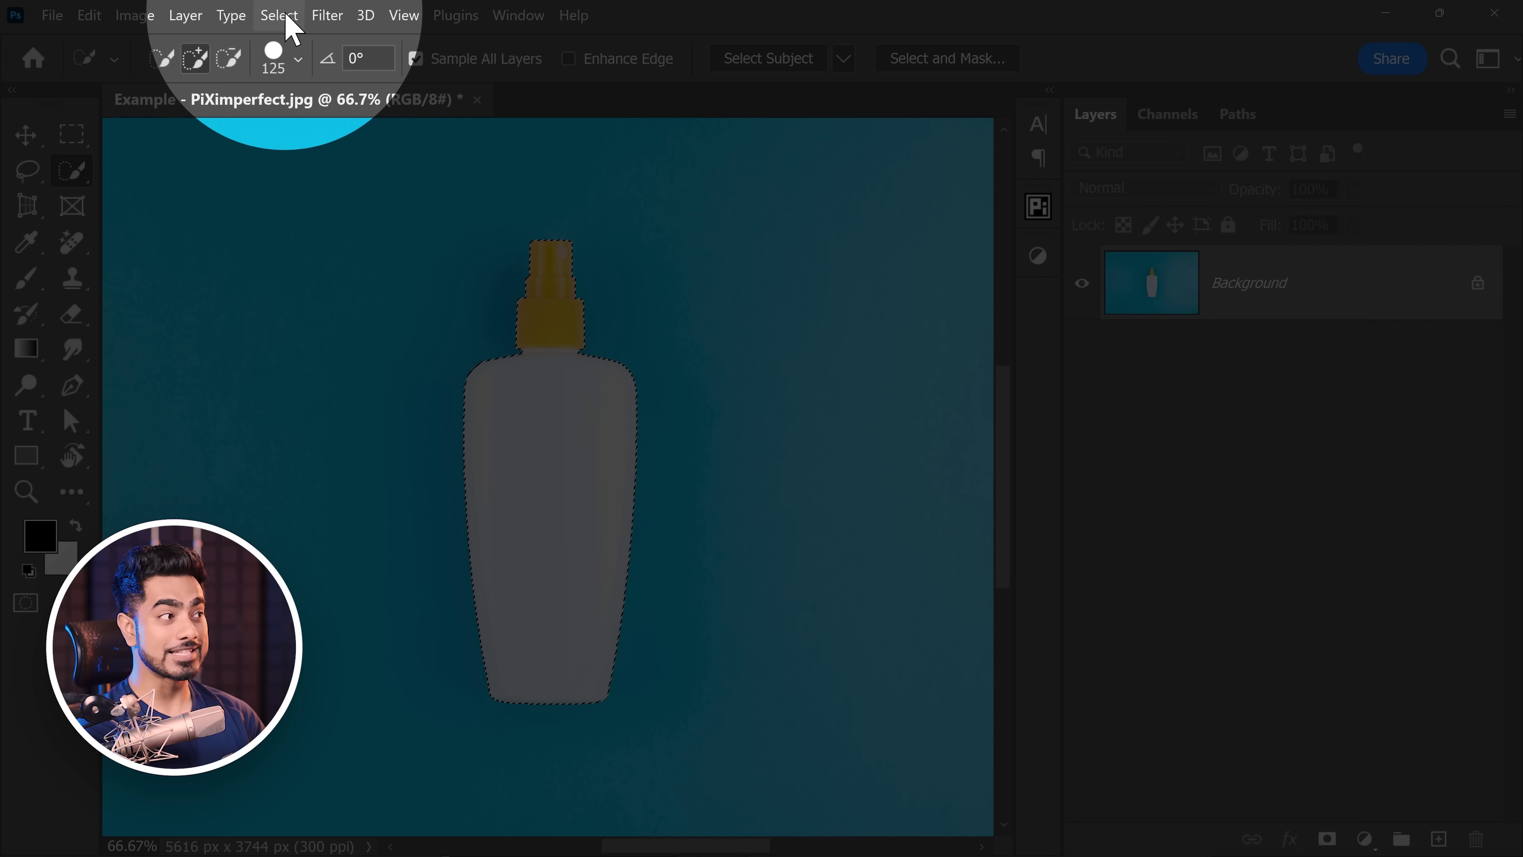
{"action": "left_click", "coordinate": [279, 18]}
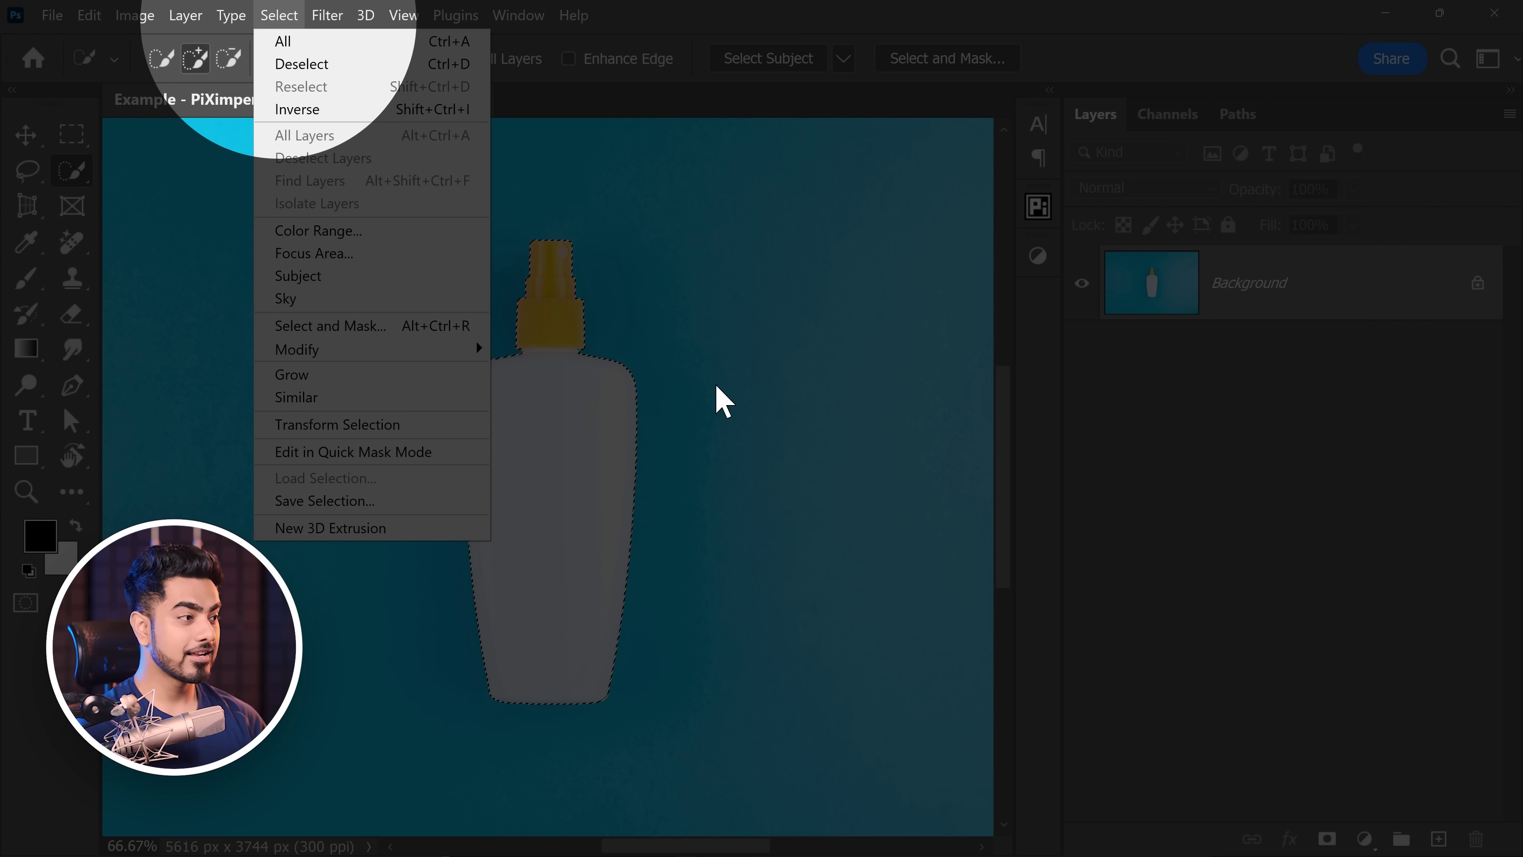
{"action": "mouse_move", "coordinate": [341, 353]}
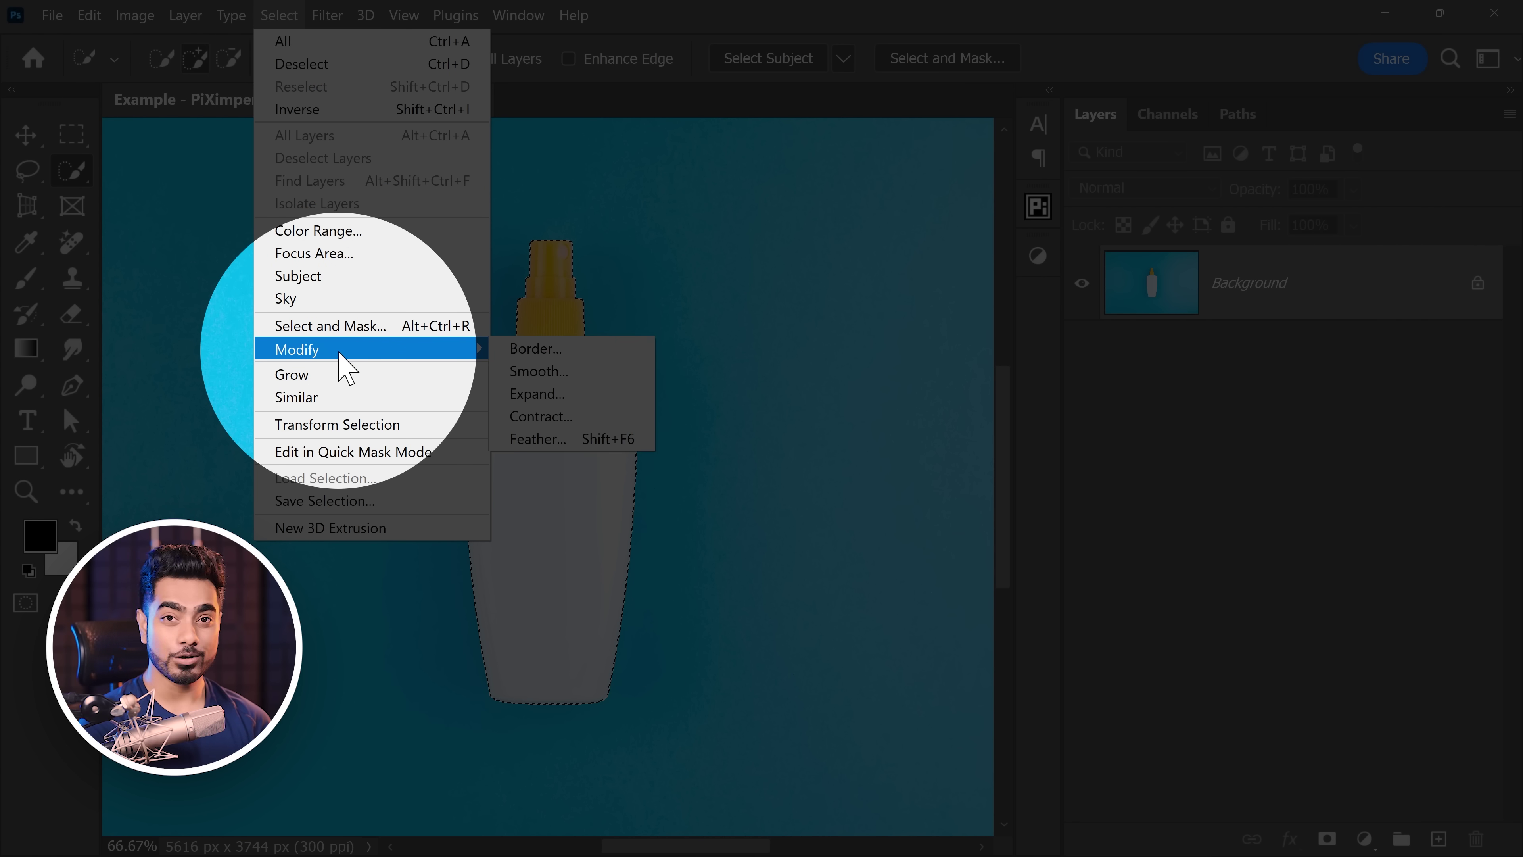
{"action": "left_click", "coordinate": [540, 370]}
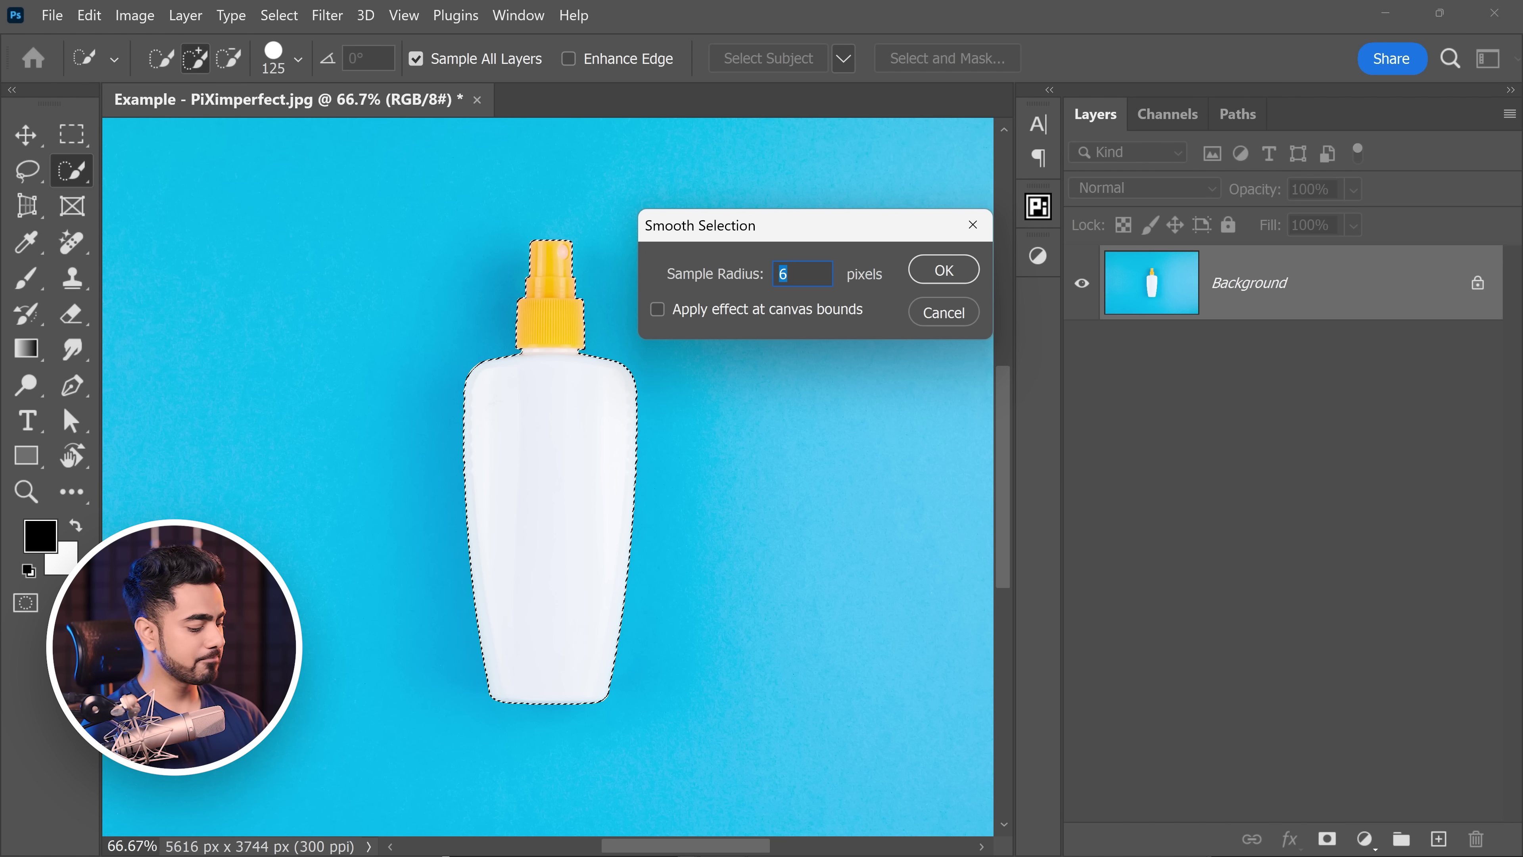
{"action": "left_click", "coordinate": [944, 270]}
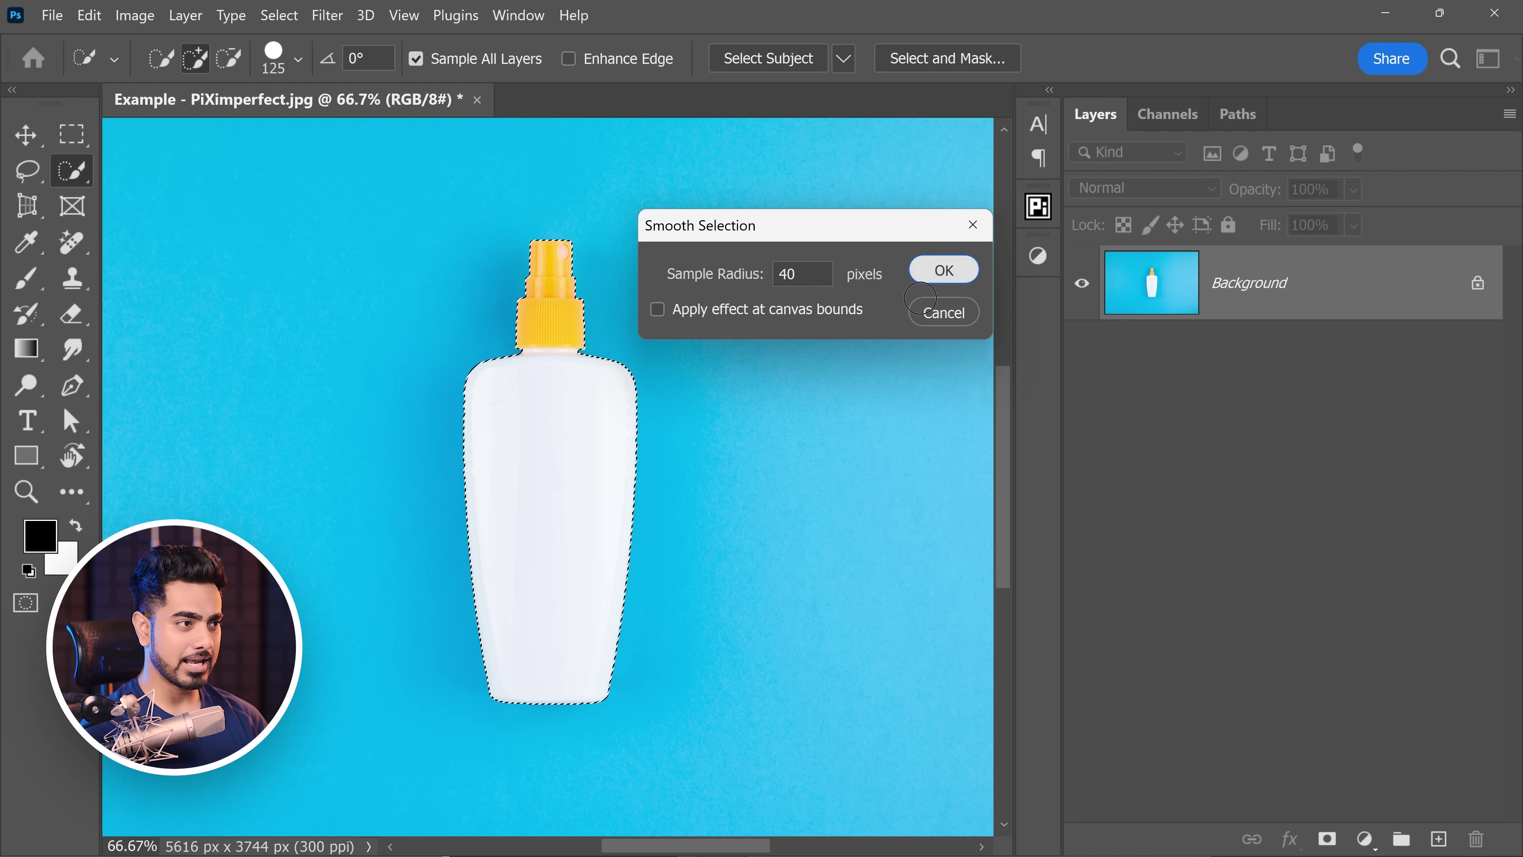
- Mask the layer with the smoothed bottle selection and place a solid black fill layer beneath it
{"action": "left_click_drag", "start_coordinate": [641, 453], "coordinate": [680, 421]}
{"action": "left_click_drag", "start_coordinate": [680, 421], "coordinate": [674, 317]}
{"action": "left_click", "coordinate": [1328, 839]}
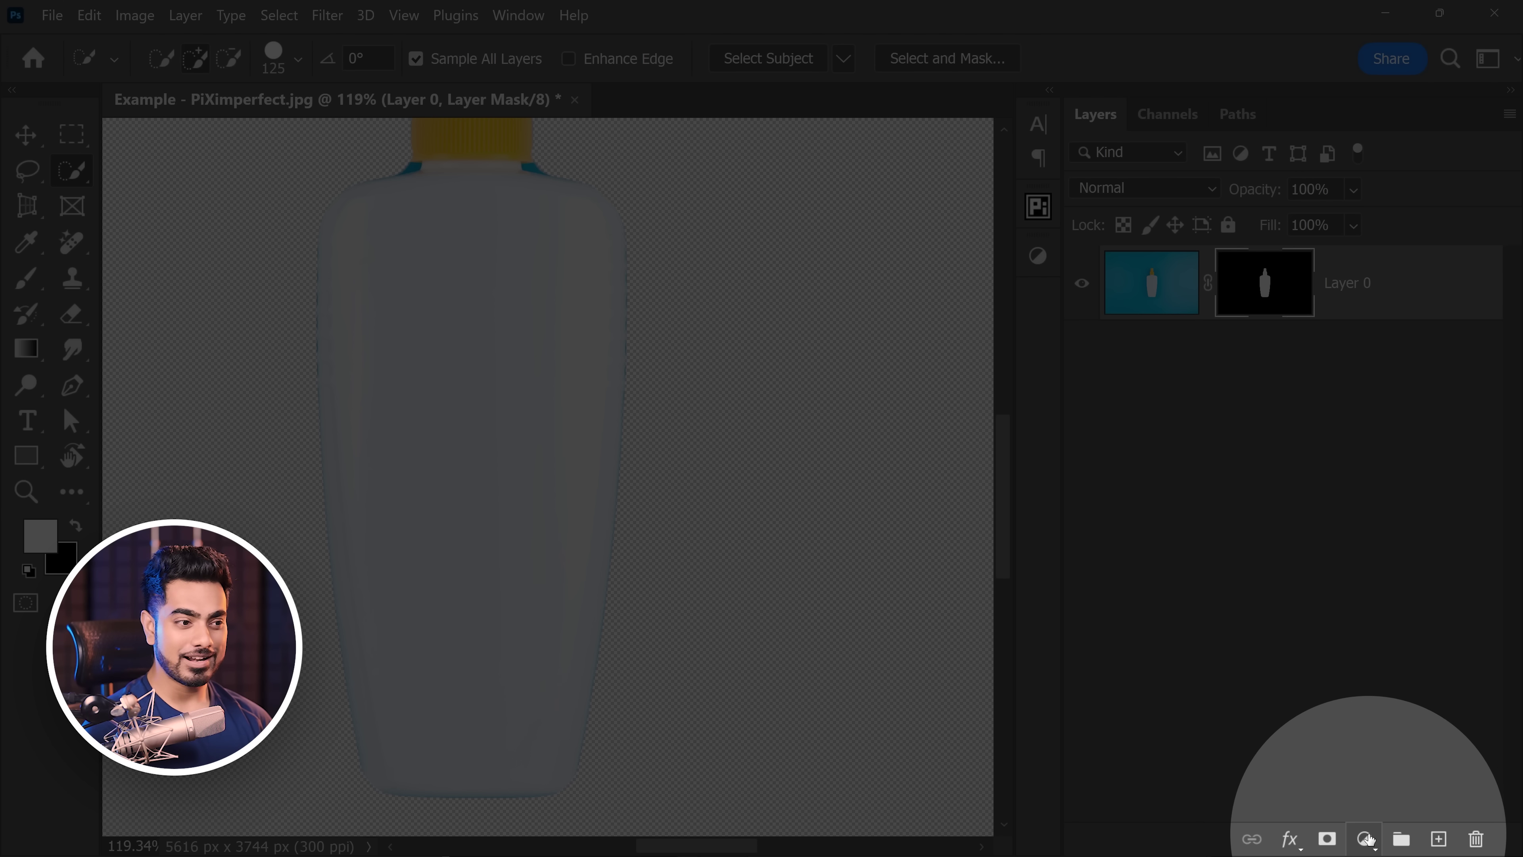
{"action": "left_click", "coordinate": [1367, 839]}
{"action": "left_click", "coordinate": [1358, 423]}
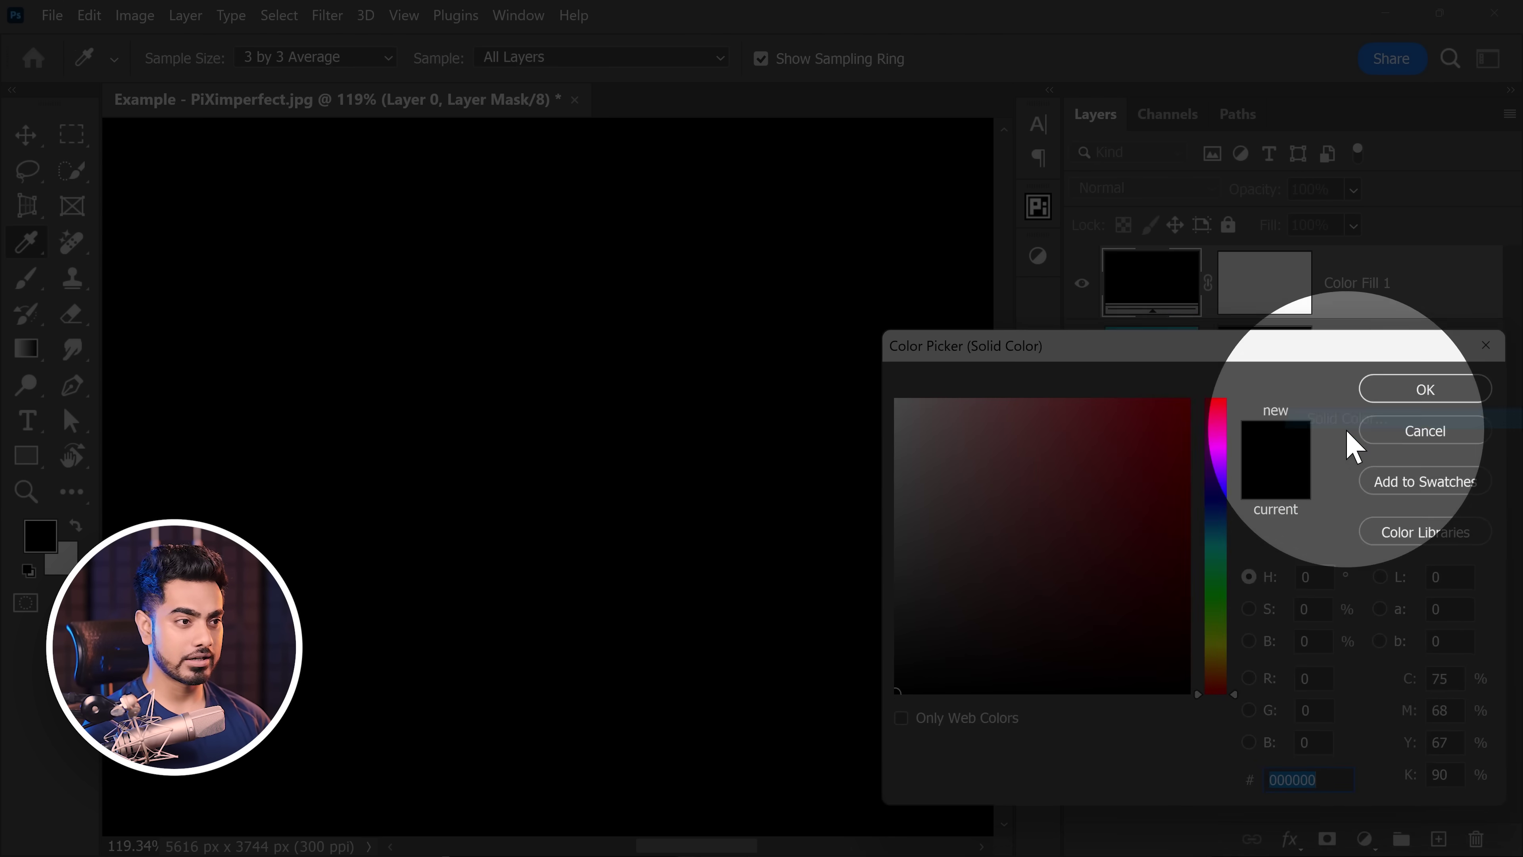
{"action": "left_click", "coordinate": [1428, 385]}
{"action": "left_click_drag", "start_coordinate": [1313, 294], "coordinate": [1397, 438]}
{"action": "mouse_move", "coordinate": [636, 561]}
{"action": "left_mouse_down"}
{"action": "mouse_move", "coordinate": [670, 559]}
{"action": "mouse_move", "coordinate": [692, 436]}
{"action": "mouse_move", "coordinate": [709, 444]}
{"action": "left_mouse_up"}
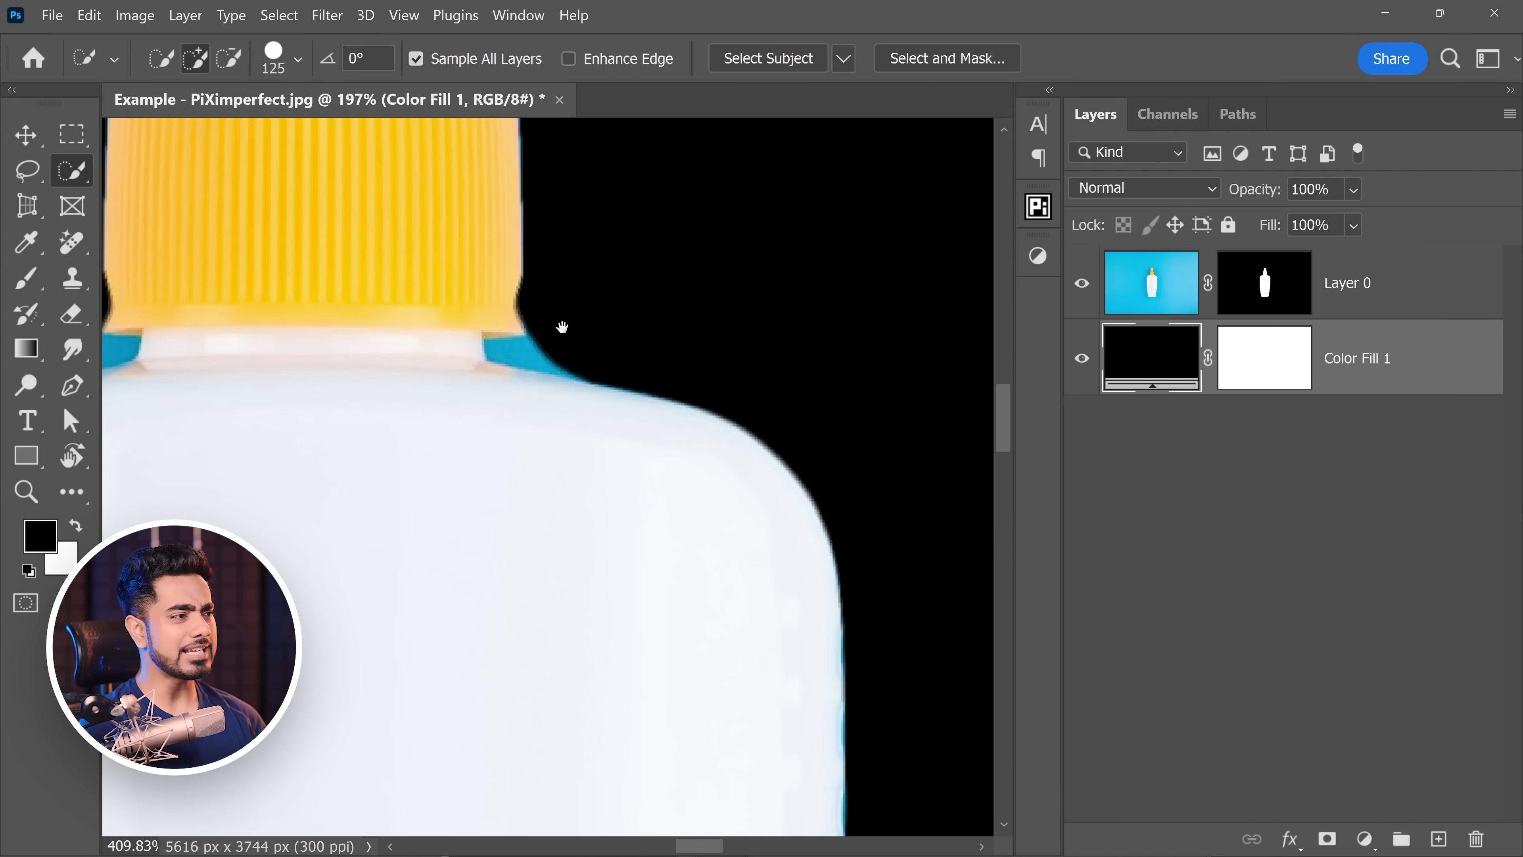
{"action": "left_click_drag", "start_coordinate": [471, 136], "coordinate": [539, 308]}
{"action": "scroll", "coordinate": [552, 303], "scroll_direction": "up", "scroll_amount": 3}
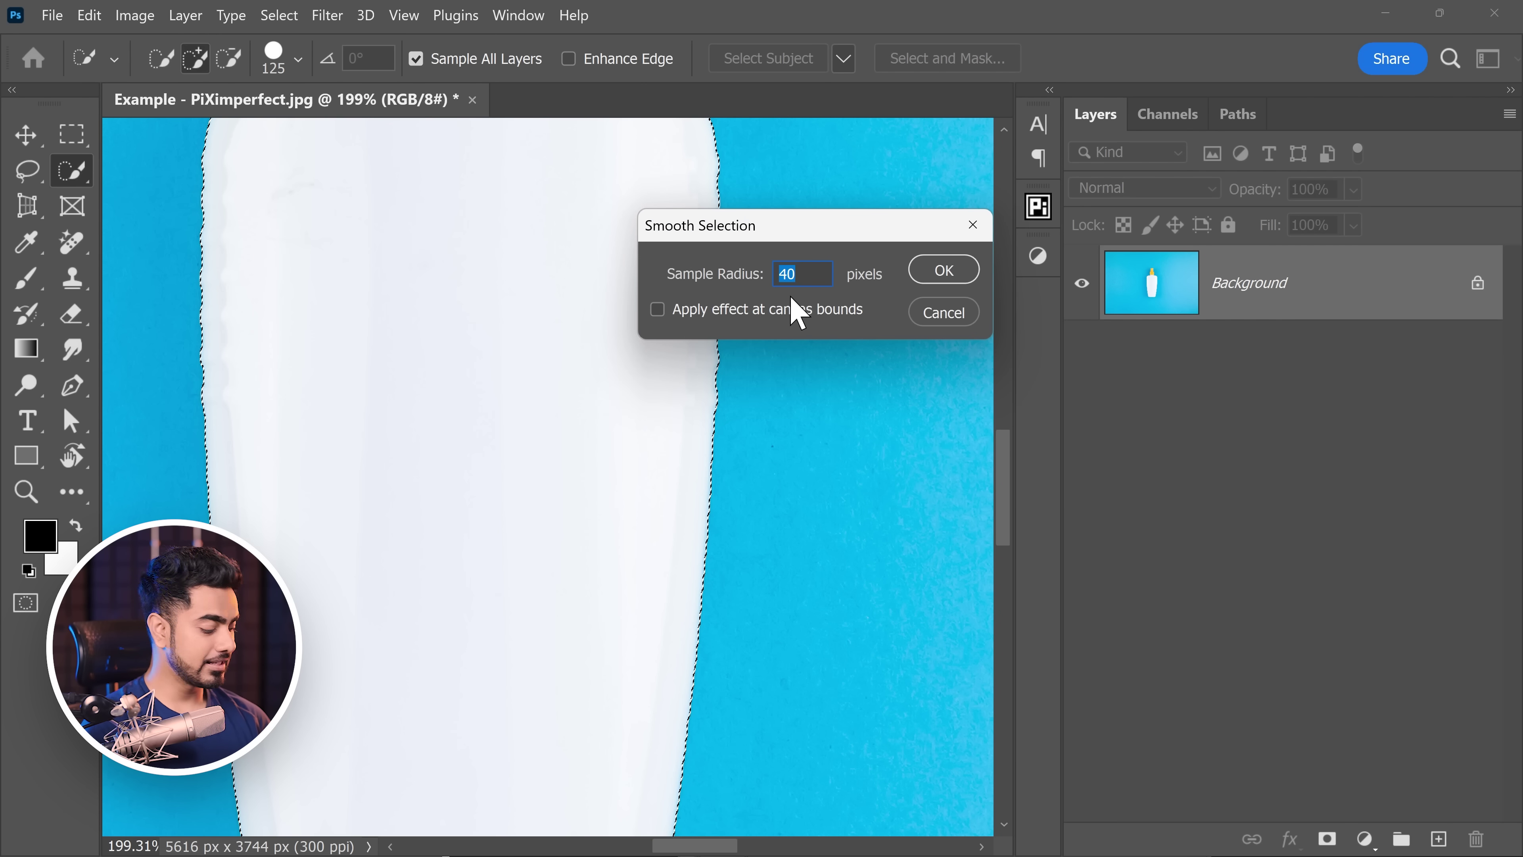
- Smooth the bottle selection with a sample radius of 32 pixels
{"action": "type", "text": "32"}
{"action": "key", "text": "Return"}
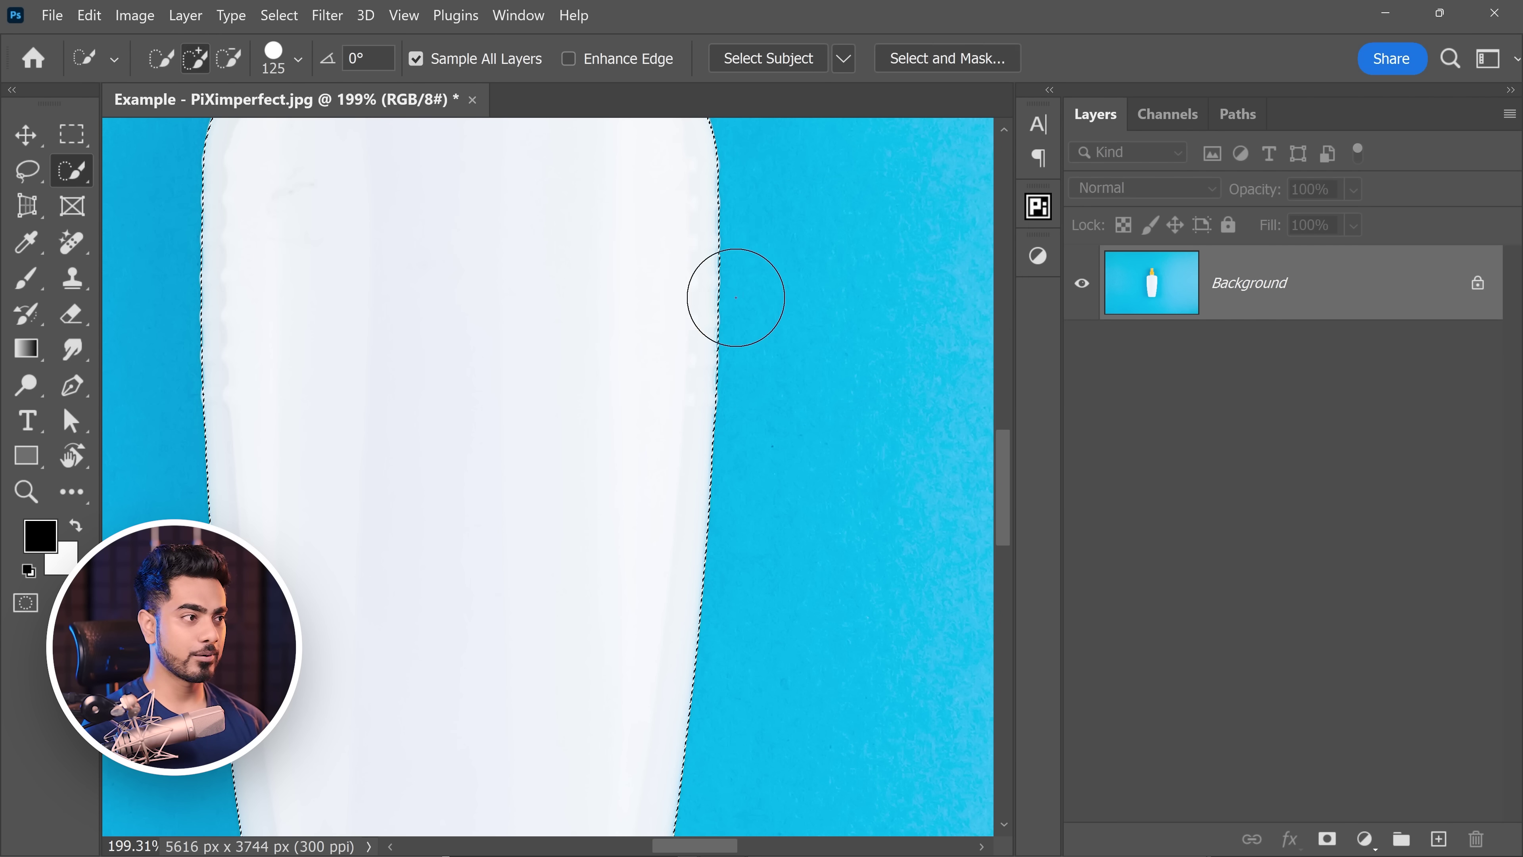
{"action": "left_click_drag", "start_coordinate": [649, 258], "coordinate": [662, 609]}
{"action": "left_click_drag", "start_coordinate": [580, 393], "coordinate": [613, 445]}
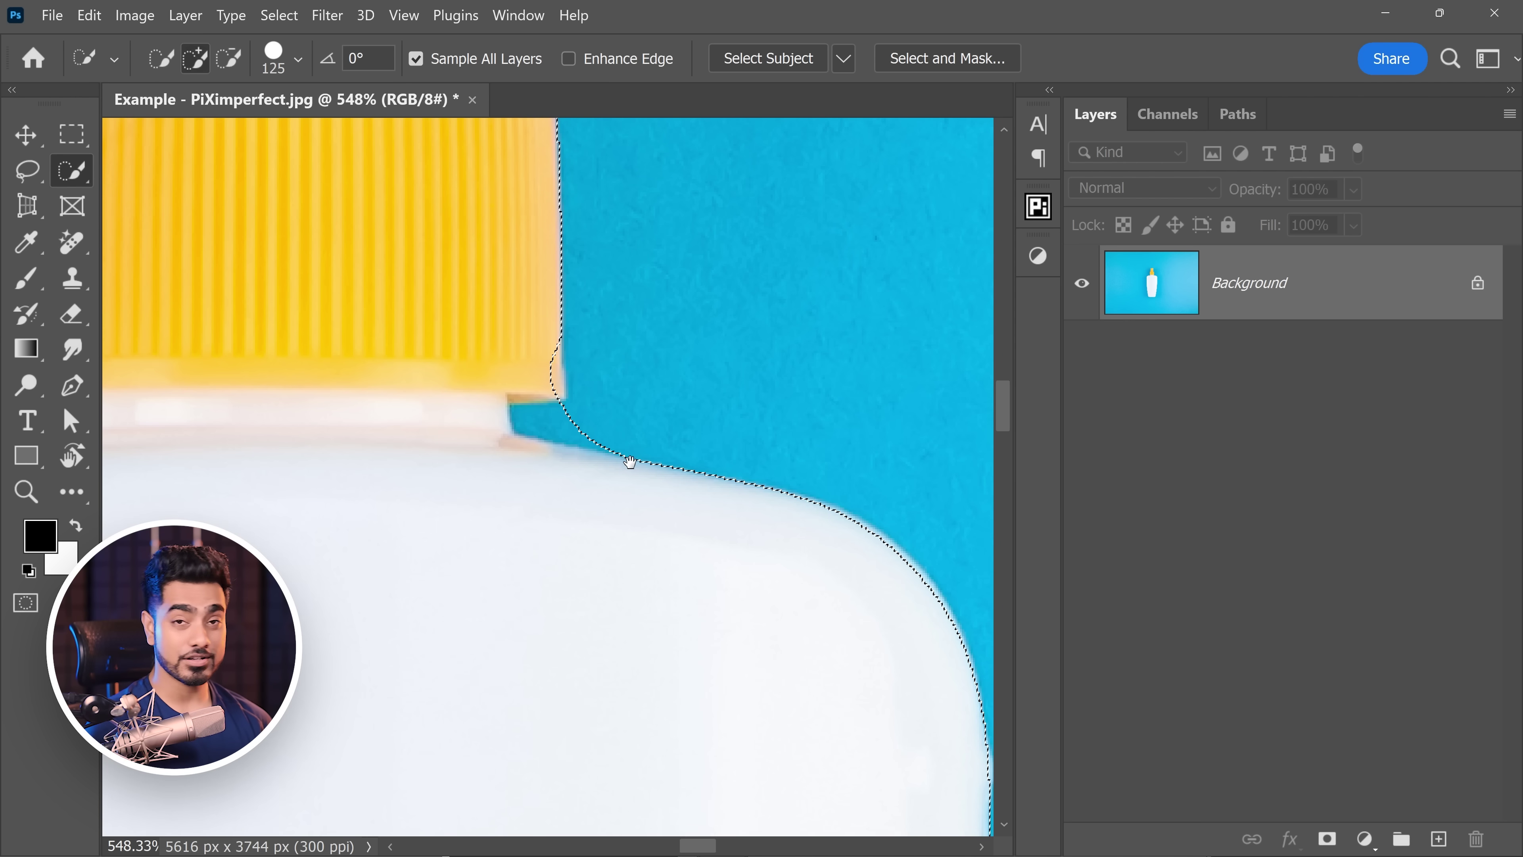
- Try to correct the over-rounded selection edges around the bottle with the Quick Selection tool at brush size 20
{"action": "right_click", "coordinate": [72, 171]}
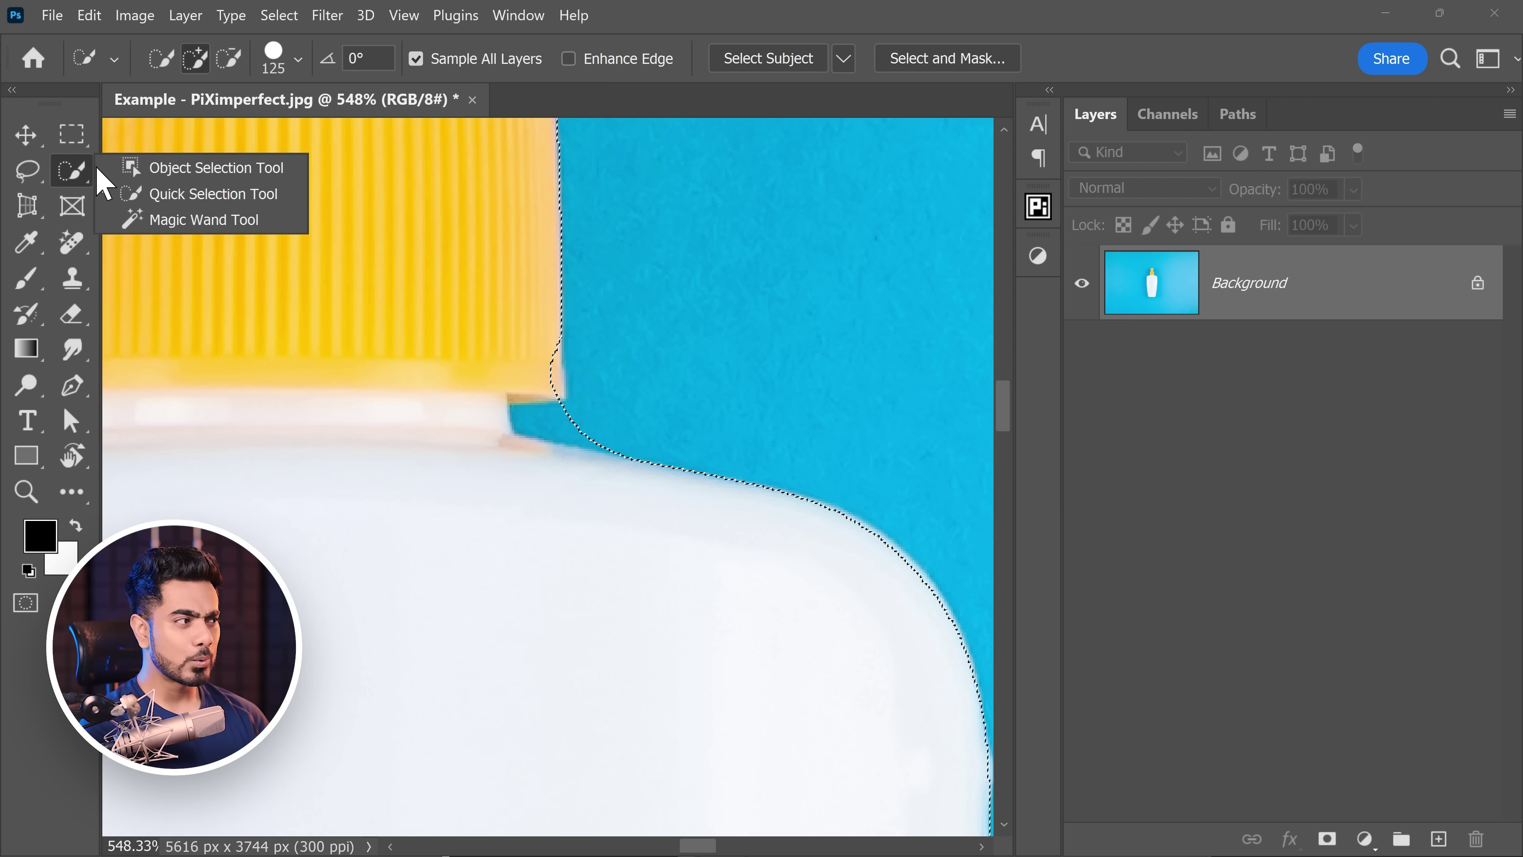
{"action": "left_click", "coordinate": [152, 195]}
{"action": "mouse_move", "coordinate": [631, 502]}
{"action": "left_mouse_down"}
{"action": "mouse_move", "coordinate": [582, 427]}
{"action": "mouse_move", "coordinate": [534, 426]}
{"action": "mouse_move", "coordinate": [531, 458]}
{"action": "left_mouse_up"}
{"action": "key", "text": "["}
{"action": "key", "text": "["}
{"action": "key", "text": "["}
{"action": "key", "text": "["}
{"action": "key", "text": "["}
{"action": "key", "text": "["}
{"action": "key", "text": "["}
{"action": "key", "text": "["}
{"action": "key", "text": "["}
{"action": "key", "text": "["}
{"action": "key", "text": "["}
{"action": "key", "text": "["}
{"action": "left_click_drag", "start_coordinate": [561, 485], "coordinate": [523, 190]}
{"action": "left_click_drag", "start_coordinate": [659, 500], "coordinate": [613, 499]}
{"action": "left_click_drag", "start_coordinate": [610, 457], "coordinate": [586, 179]}
{"action": "left_click_drag", "start_coordinate": [667, 420], "coordinate": [662, 283]}
{"action": "scroll", "coordinate": [640, 636], "scroll_direction": "down", "scroll_amount": 2}
{"action": "scroll", "coordinate": [707, 612], "scroll_direction": "up", "scroll_amount": 6}
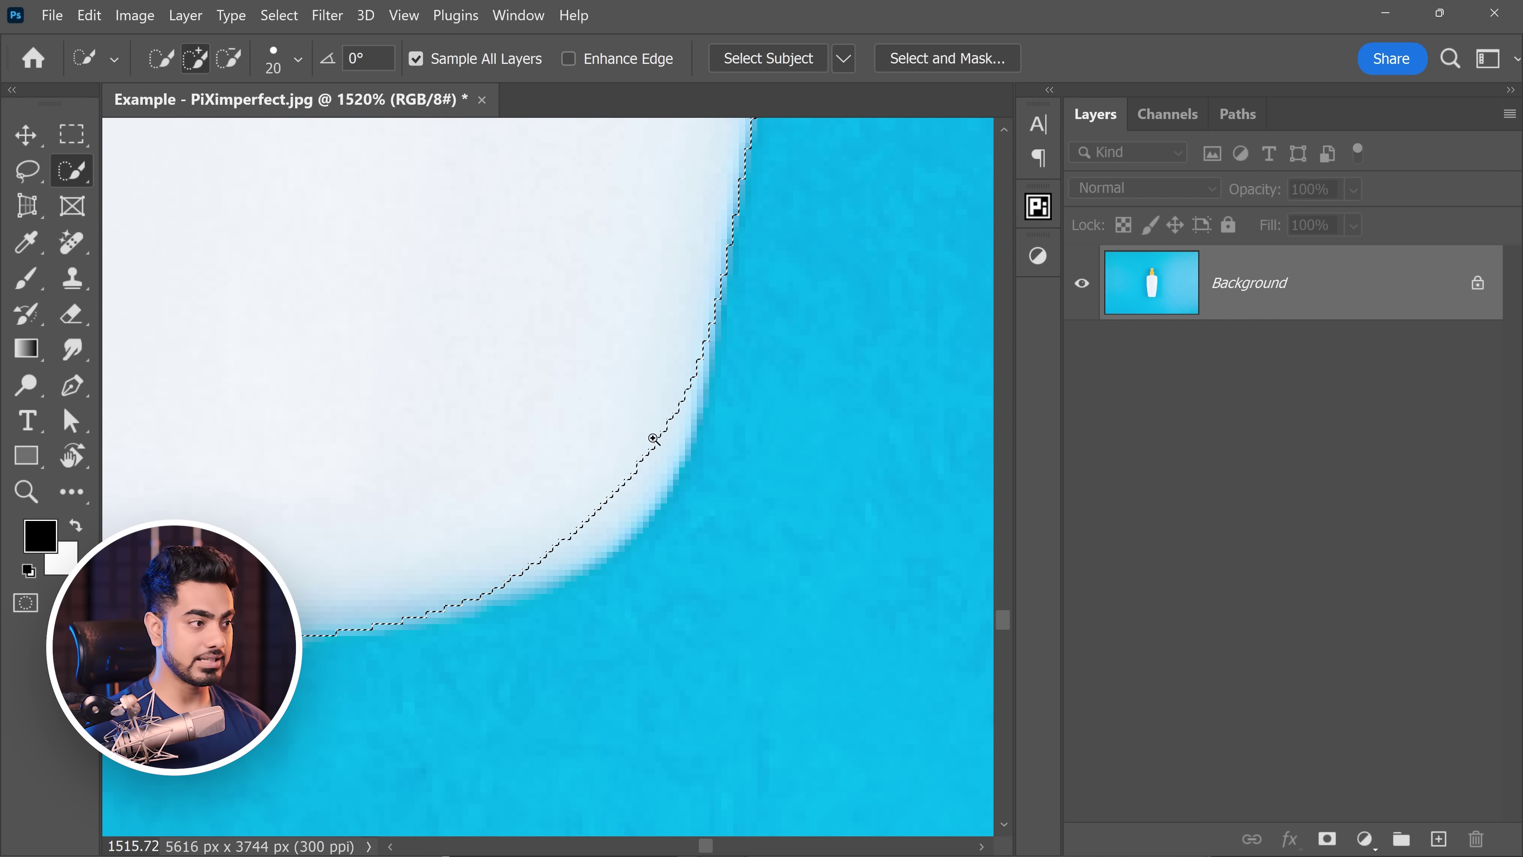
{"action": "scroll", "coordinate": [645, 426], "scroll_direction": "down", "scroll_amount": 1}
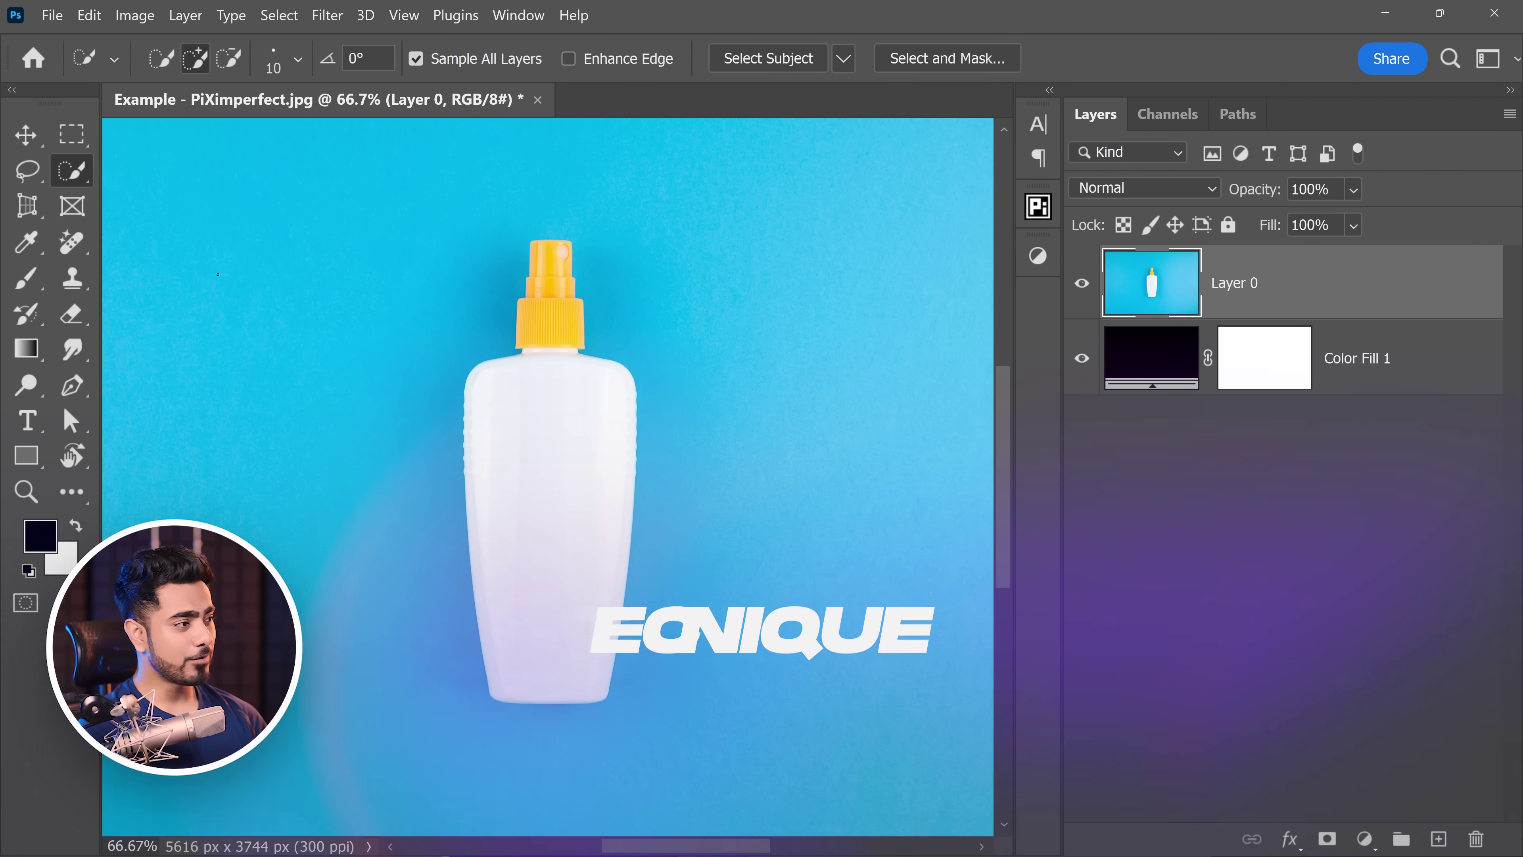
- Try tracing the bottle's lower right edge with the Pen tool and hide the path
{"action": "left_click", "coordinate": [72, 385]}
{"action": "left_click", "coordinate": [80, 404]}
{"action": "left_click_drag", "start_coordinate": [654, 496], "coordinate": [580, 398]}
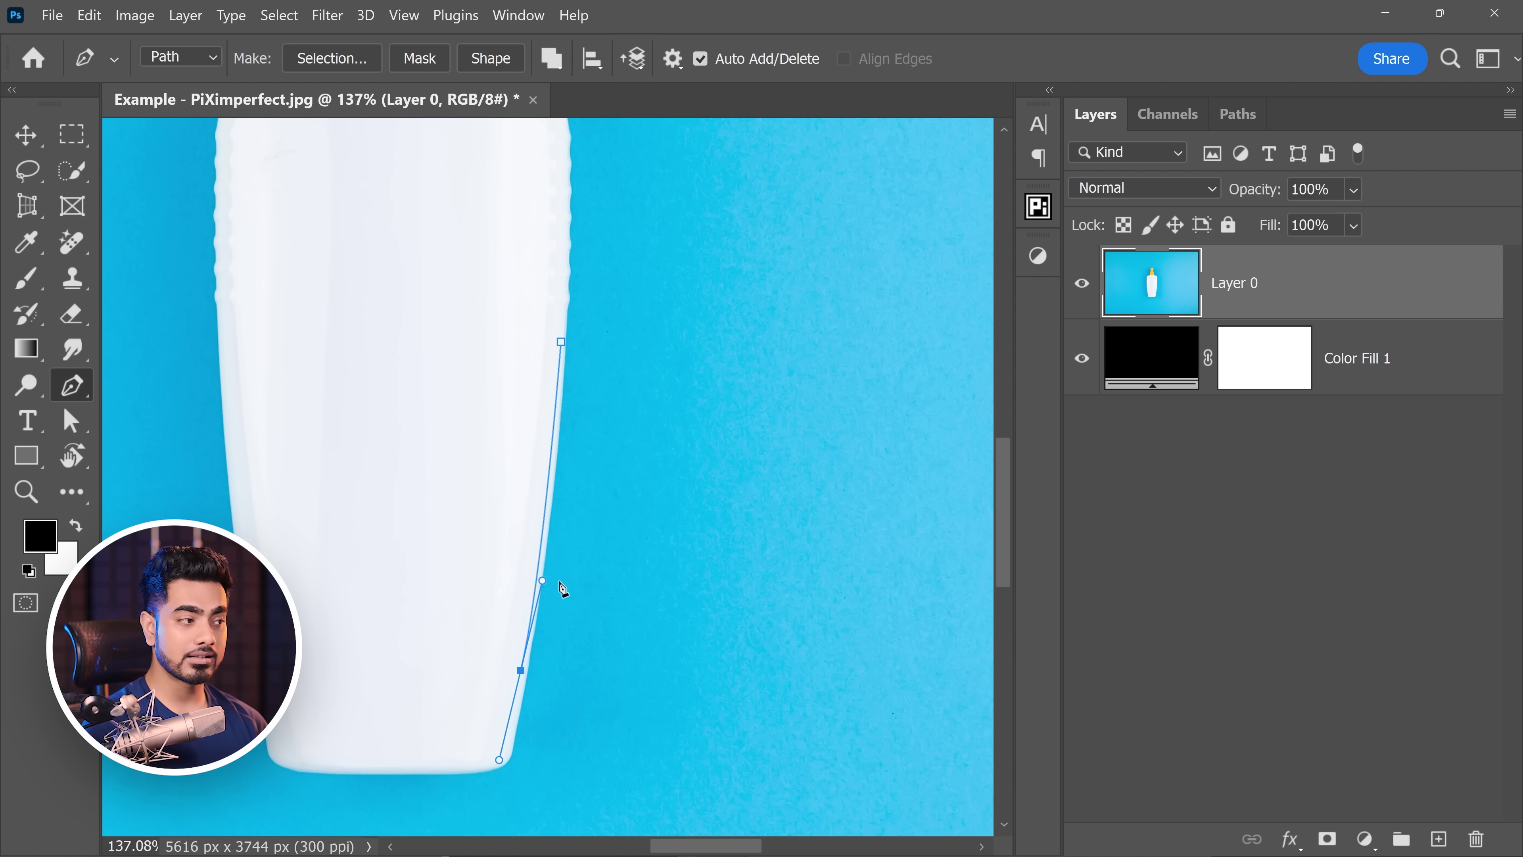
{"action": "left_click_drag", "start_coordinate": [539, 481], "coordinate": [588, 411]}
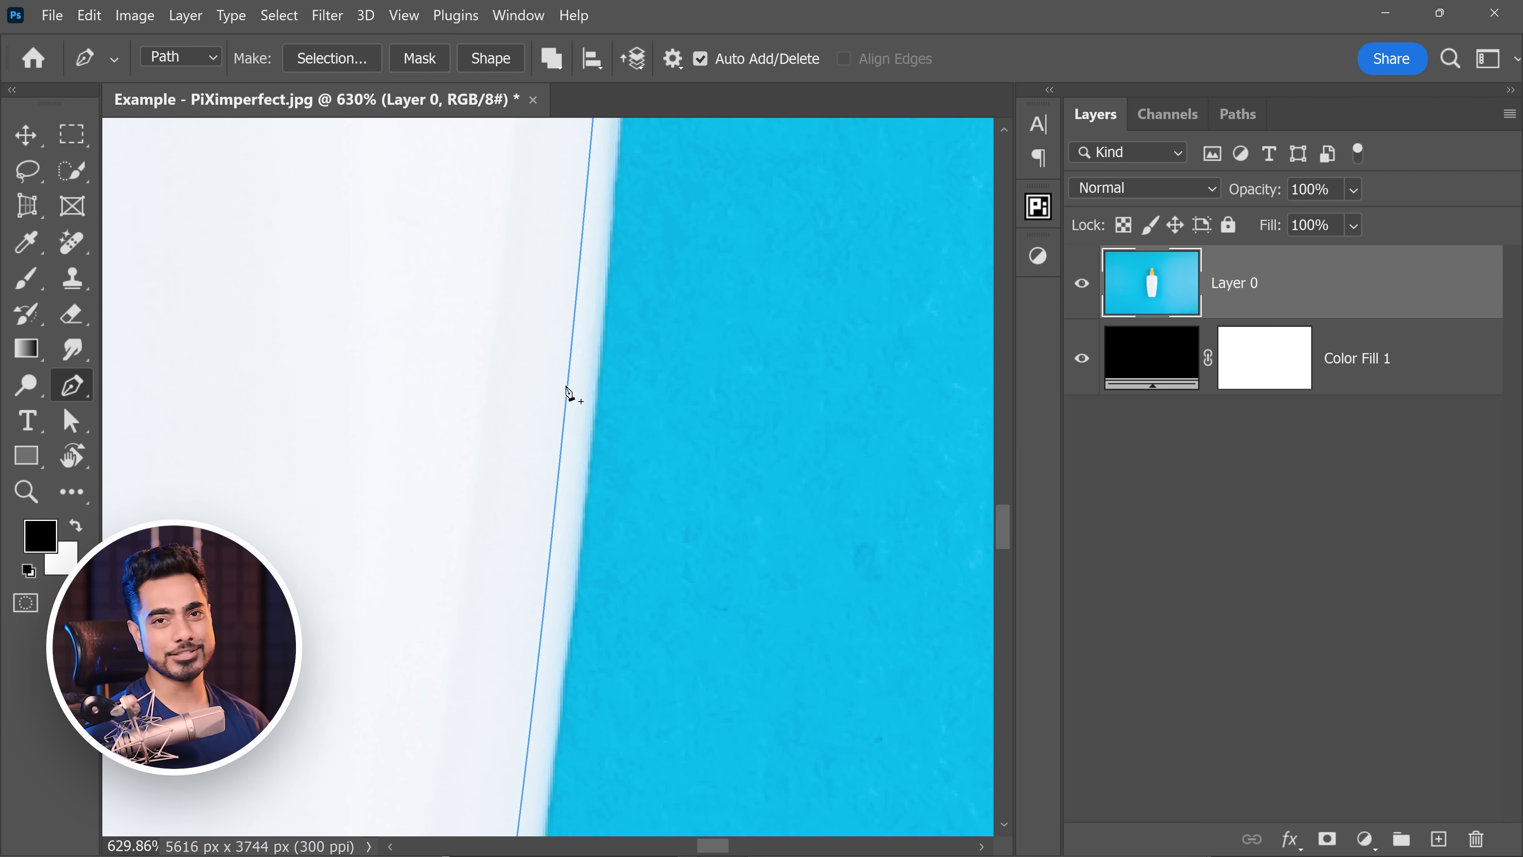
{"action": "key", "text": "ctrl+h"}
{"action": "left_click_drag", "start_coordinate": [577, 415], "coordinate": [531, 420]}
{"action": "scroll", "coordinate": [600, 421], "scroll_direction": "up", "scroll_amount": 3}
- Select the bottle using Quick Selection at brush size 80 with Enhance Edge on, and mask the bottle layer with it
{"action": "left_click", "coordinate": [72, 170]}
{"action": "left_click", "coordinate": [161, 198]}
{"action": "scroll", "coordinate": [528, 324], "scroll_direction": "down", "scroll_amount": 3}
{"action": "left_click_drag", "start_coordinate": [534, 330], "coordinate": [534, 377]}
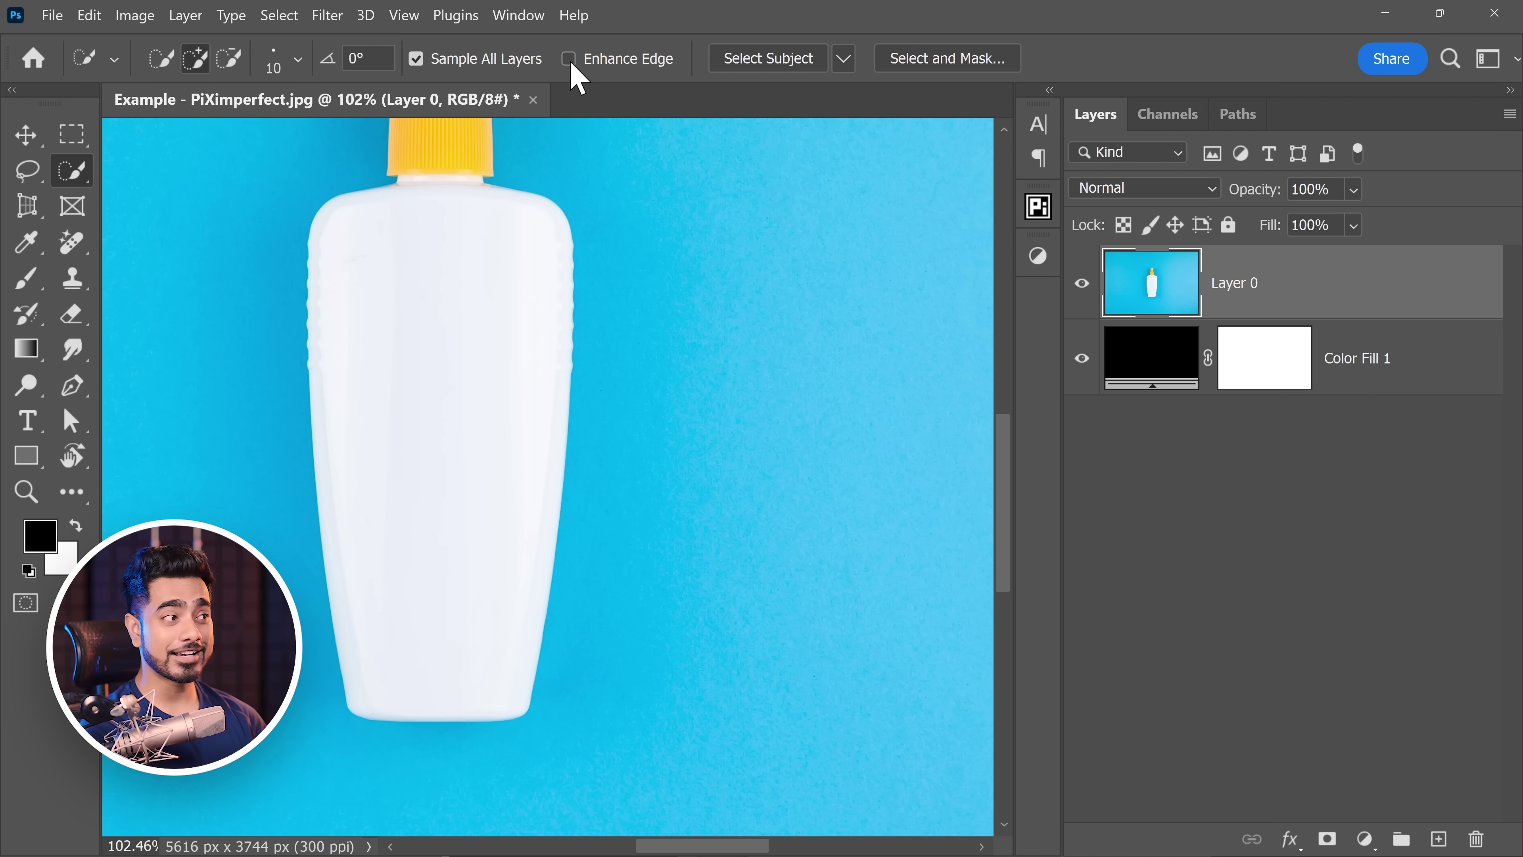
{"action": "left_click_drag", "start_coordinate": [492, 269], "coordinate": [477, 346]}
{"action": "key", "text": "bracketright"}
{"action": "key", "text": "bracketright"}
{"action": "left_click_drag", "start_coordinate": [444, 207], "coordinate": [445, 317]}
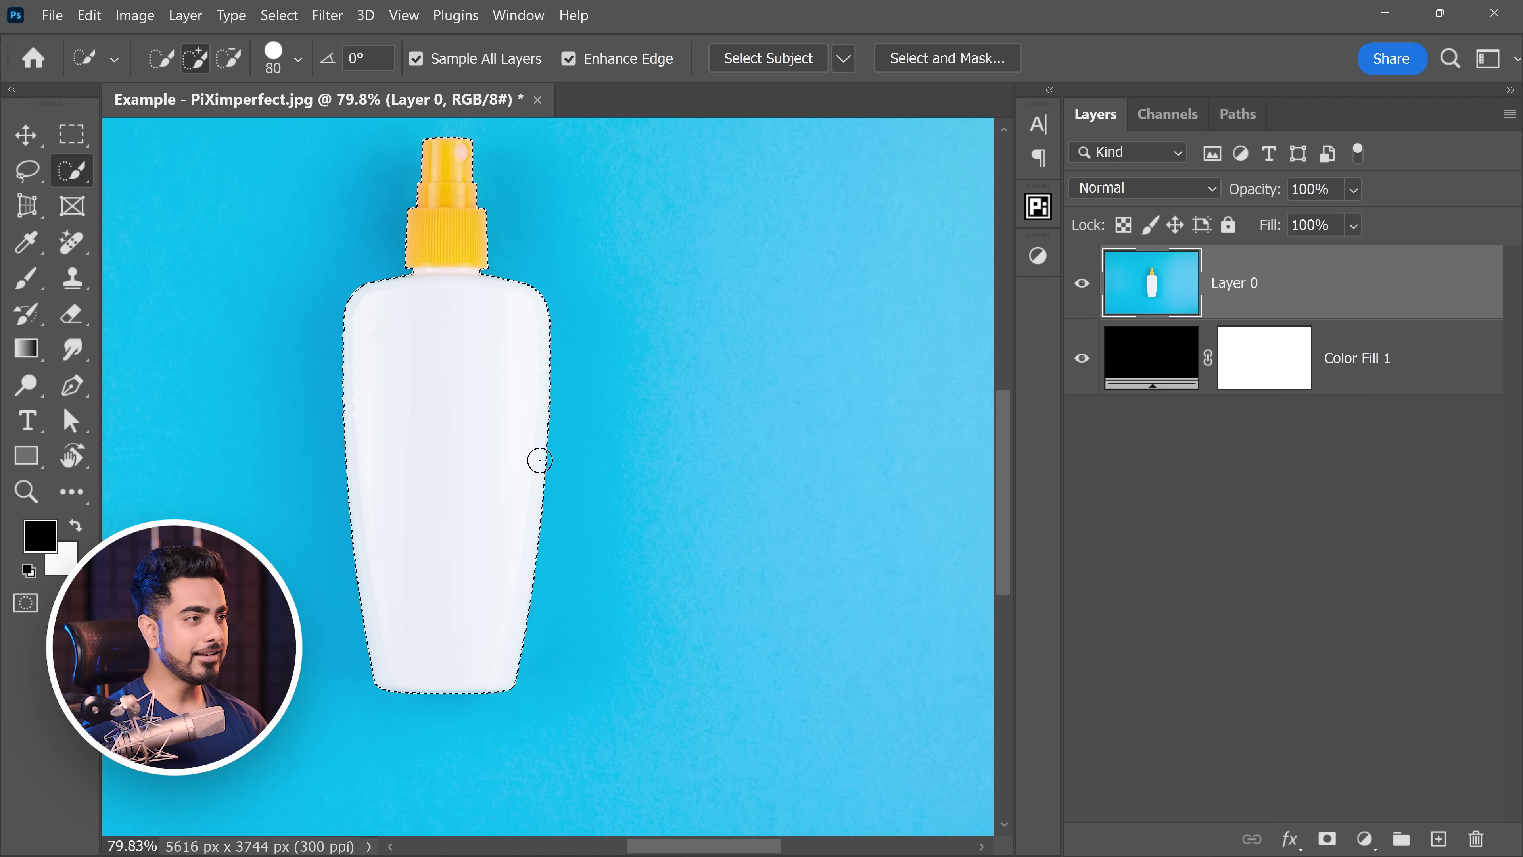
{"action": "left_click", "coordinate": [1327, 840]}
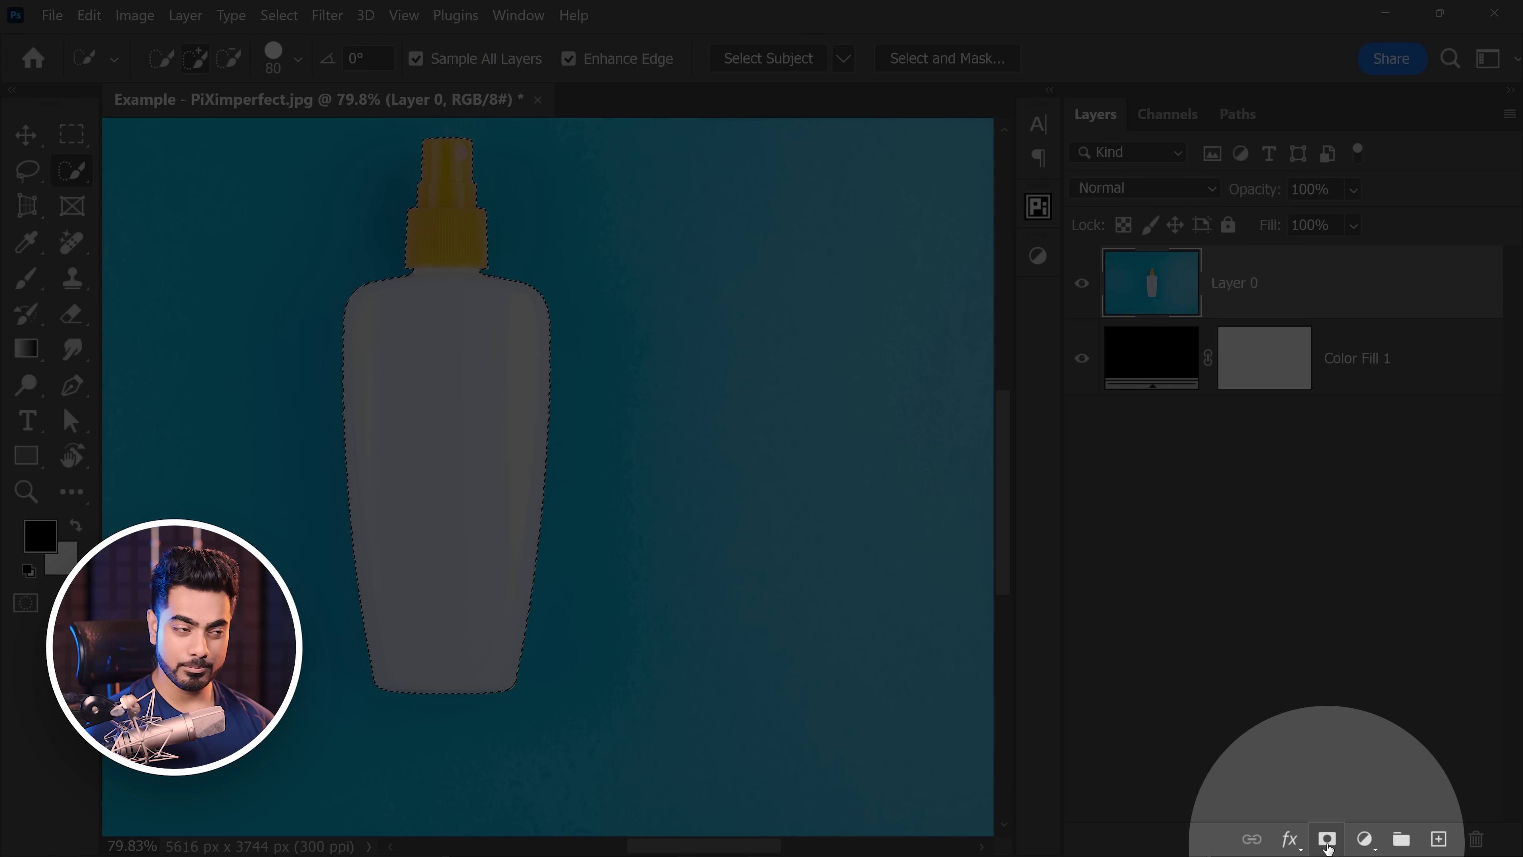
{"action": "left_click", "coordinate": [1327, 840]}
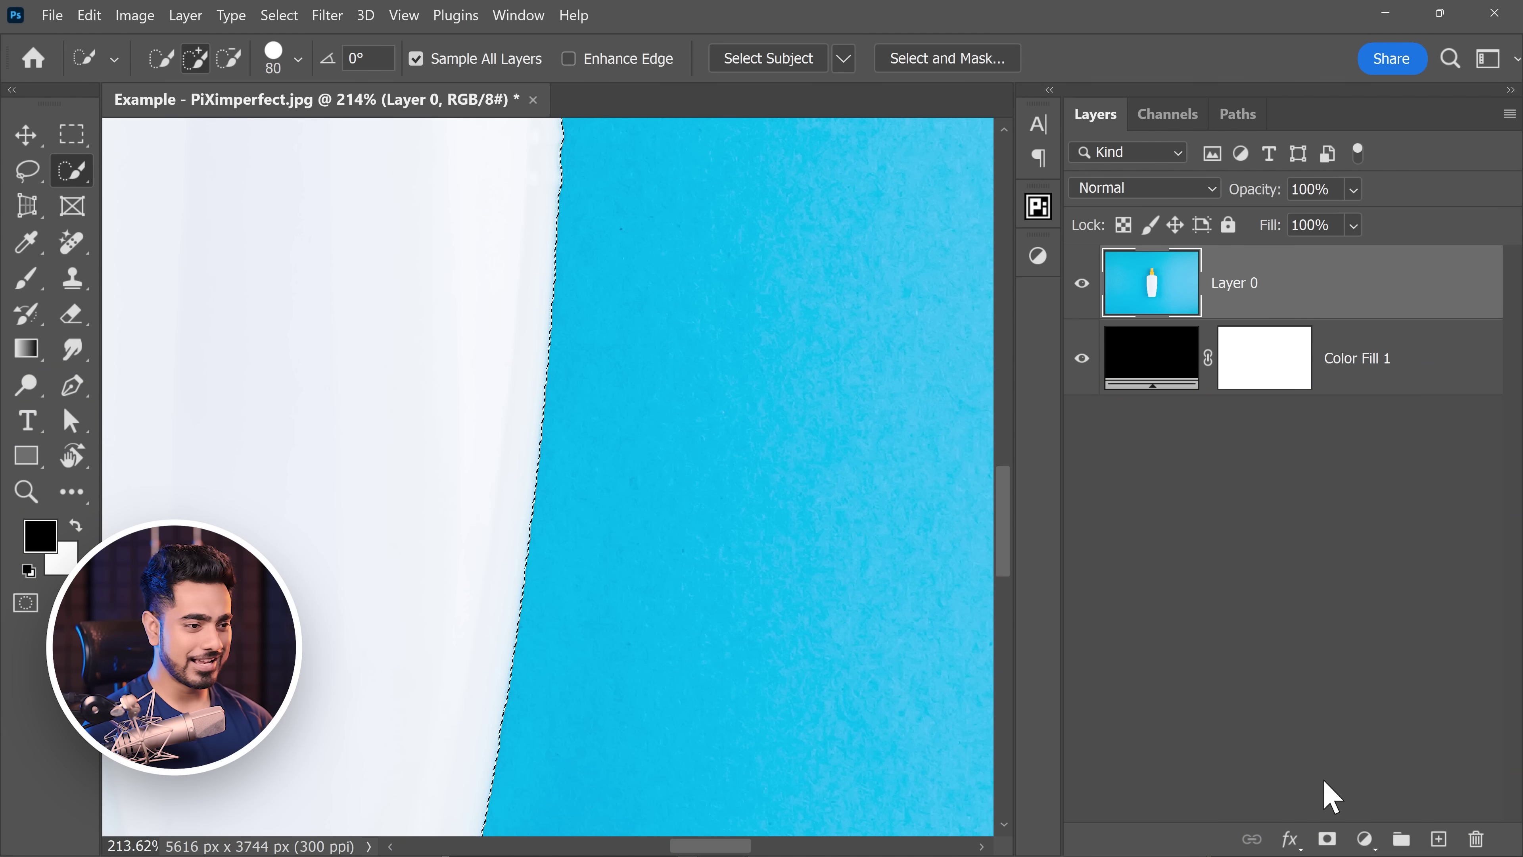
- Convert the bottle selection into a layer mask on Layer 0
{"action": "left_click", "coordinate": [1326, 840]}
{"action": "left_click_drag", "start_coordinate": [634, 659], "coordinate": [678, 282]}
{"action": "left_click_drag", "start_coordinate": [611, 288], "coordinate": [710, 477]}
{"action": "scroll", "coordinate": [710, 478], "scroll_direction": "down", "scroll_amount": 2}
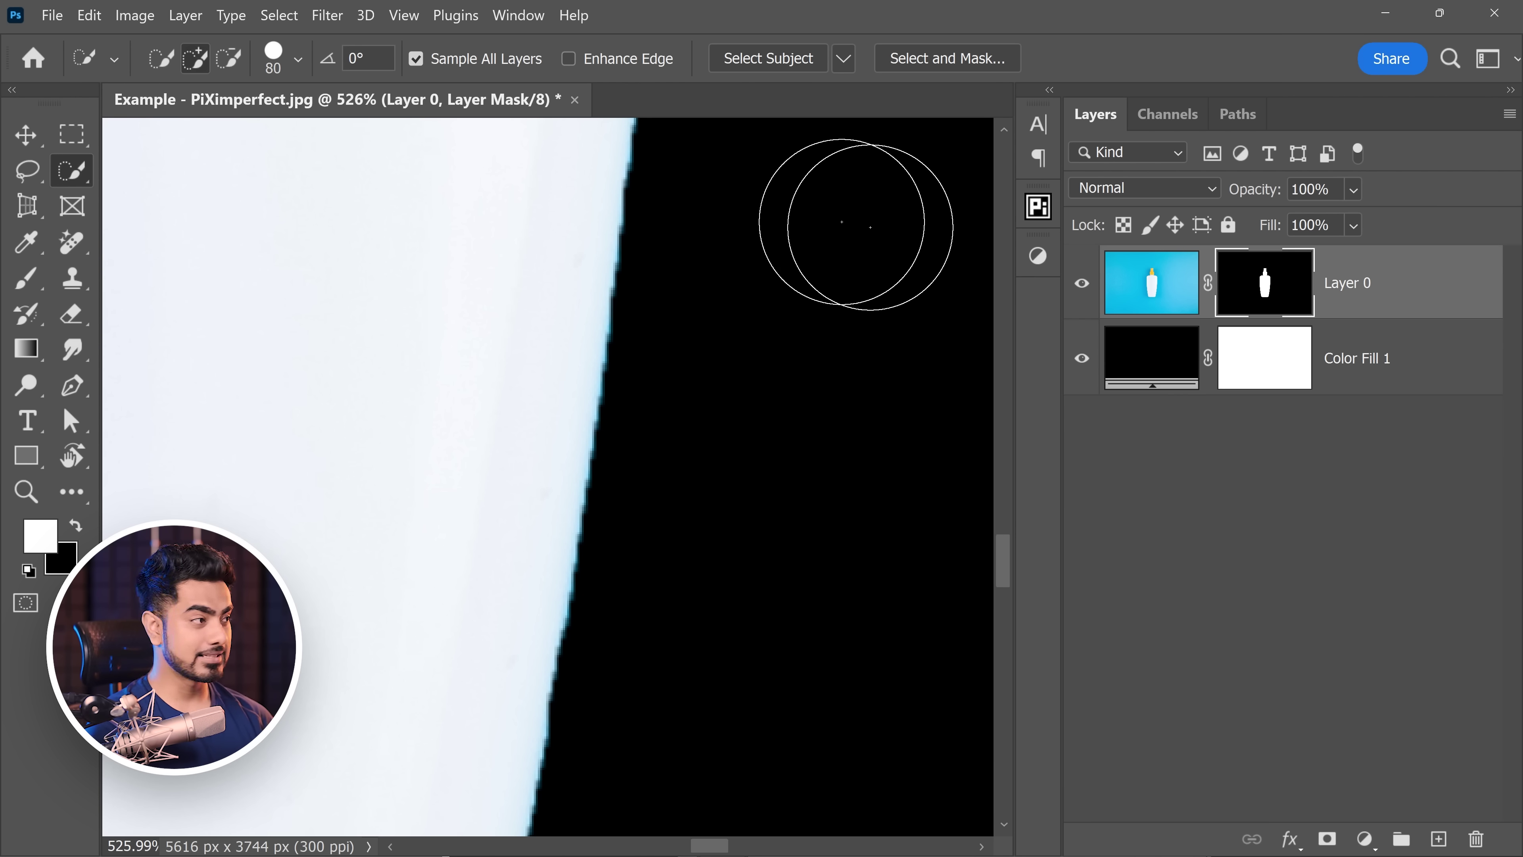
- Open the bottle layer's mask in the Select and Mask workspace with the Quick Selection tool active
{"action": "left_click", "coordinate": [72, 135]}
{"action": "left_click", "coordinate": [27, 171]}
{"action": "left_click", "coordinate": [71, 173]}
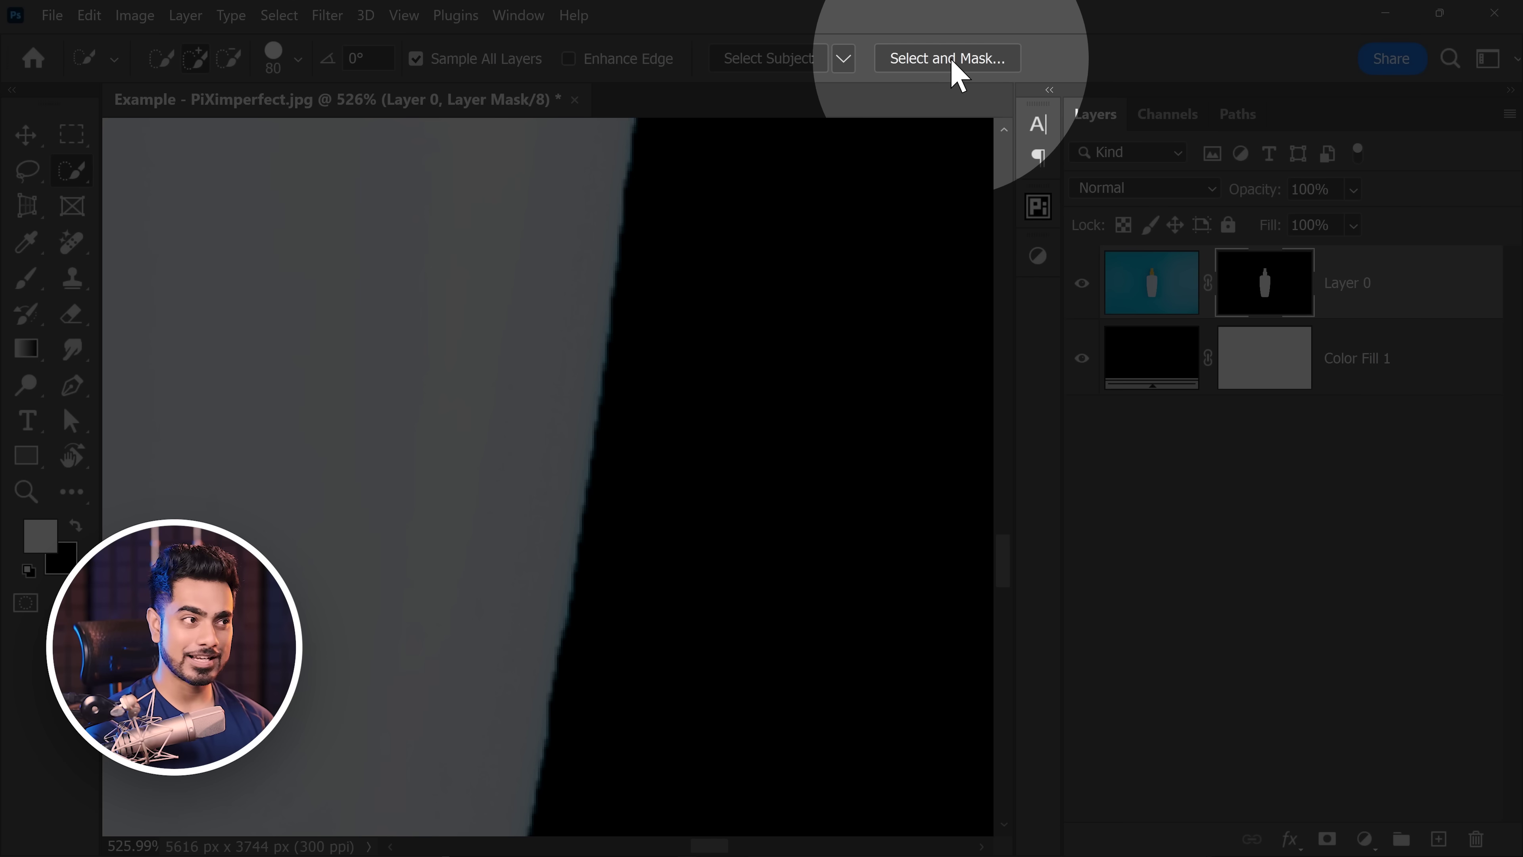
{"action": "left_click", "coordinate": [948, 60]}
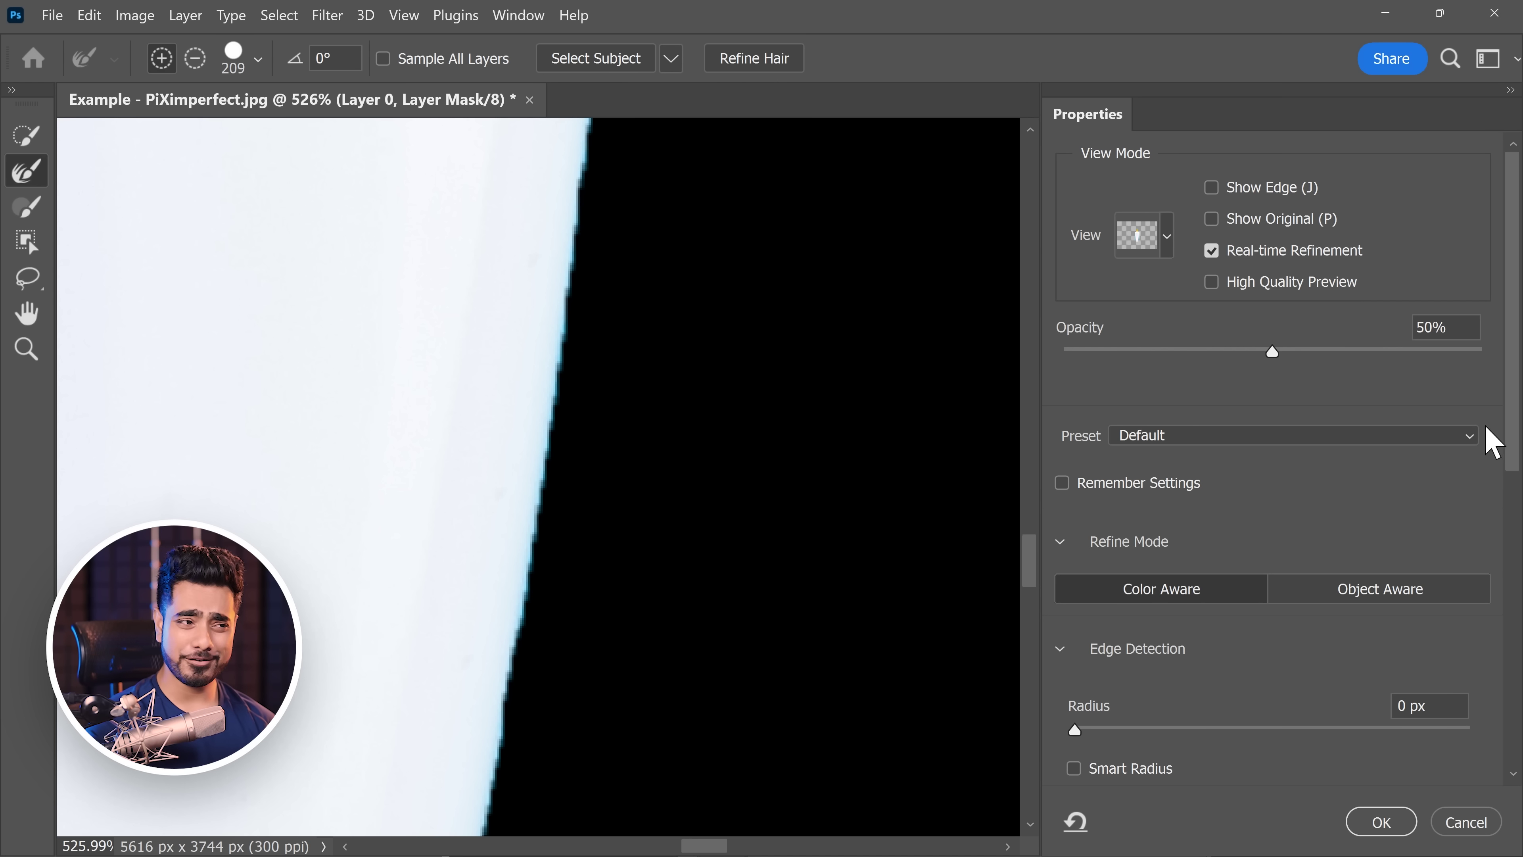
- Set the mask's Smooth refinement to 20
{"action": "left_click_drag", "start_coordinate": [1500, 429], "coordinate": [1481, 648]}
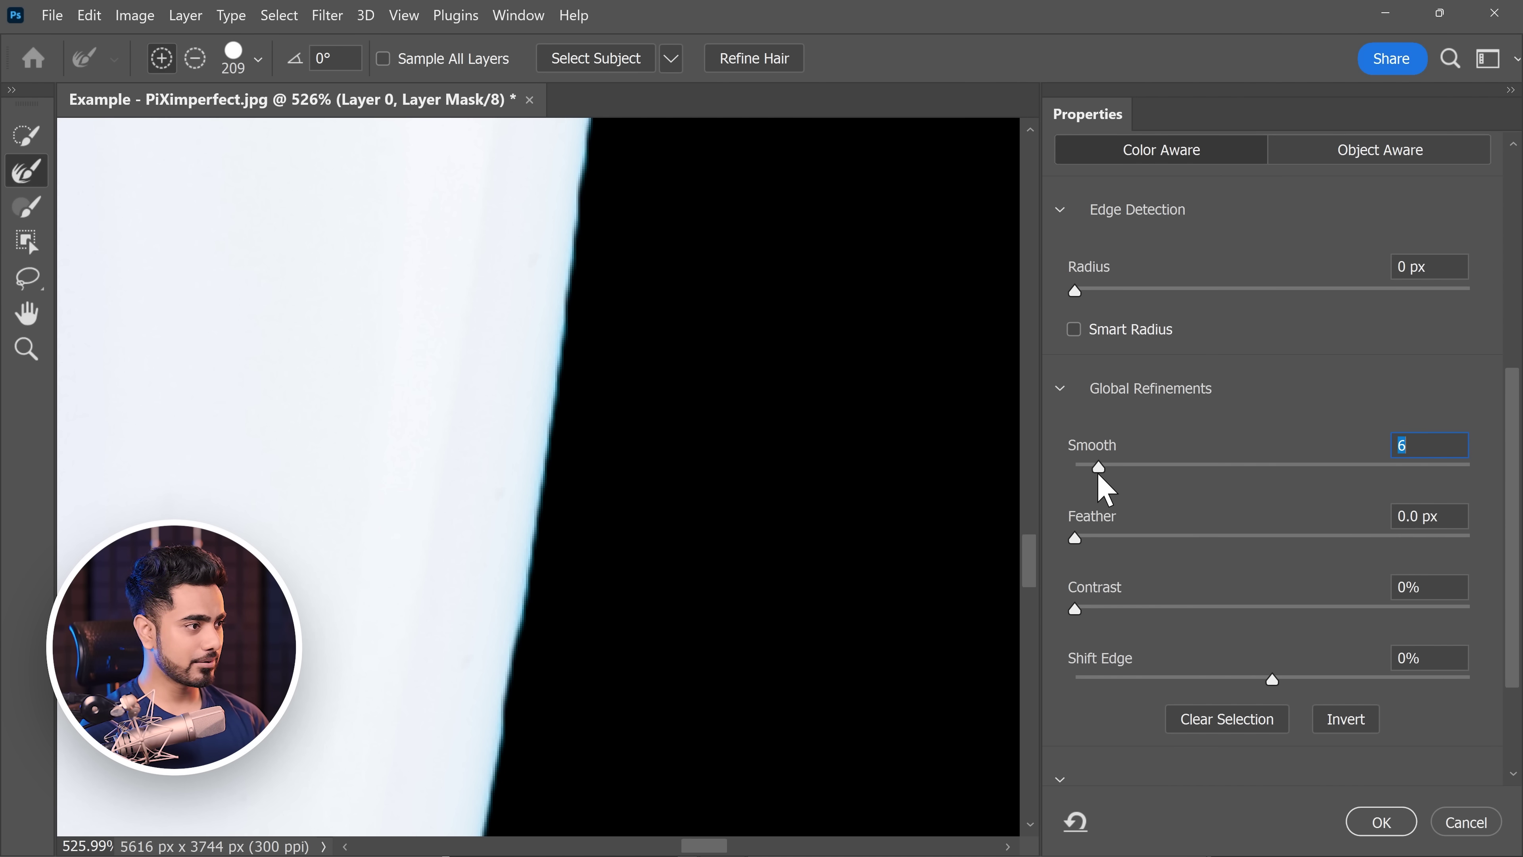
{"action": "left_click_drag", "start_coordinate": [1114, 475], "coordinate": [1154, 474]}
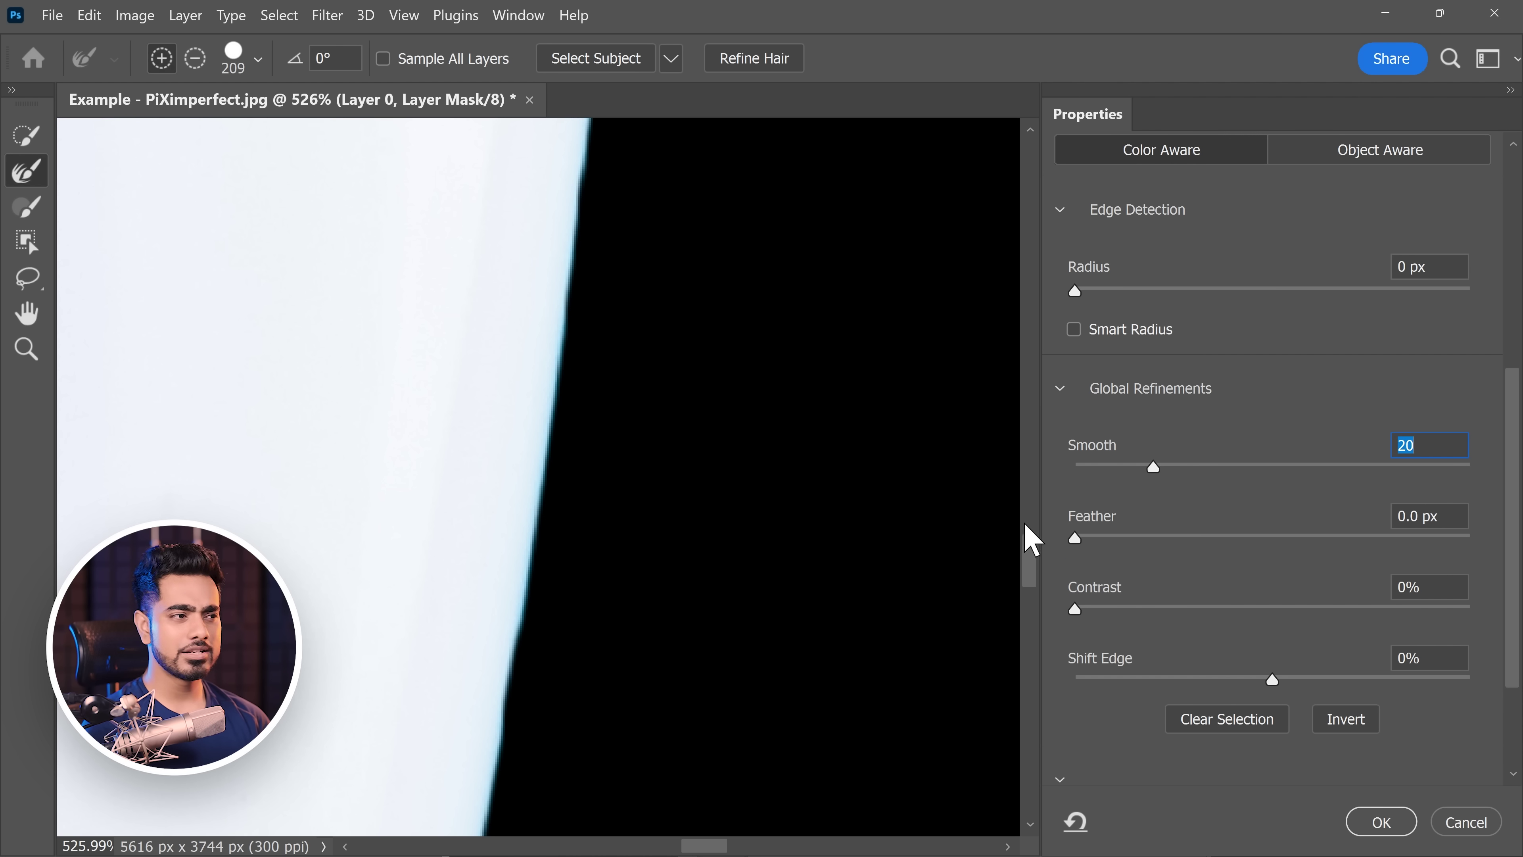
{"action": "left_click_drag", "start_coordinate": [1032, 559], "coordinate": [1032, 389]}
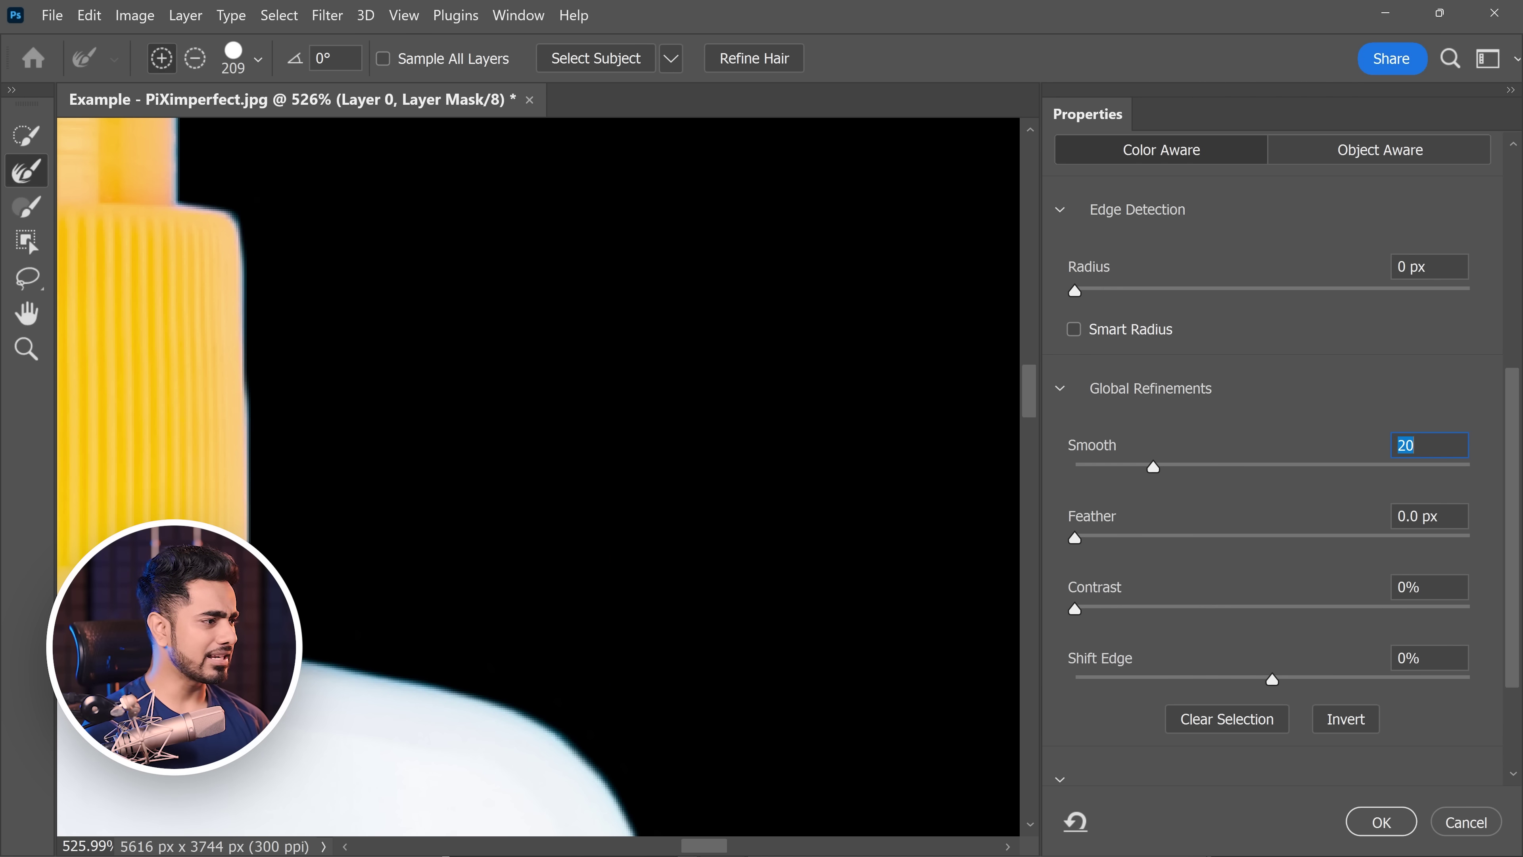
{"action": "left_click_drag", "start_coordinate": [239, 623], "coordinate": [489, 459]}
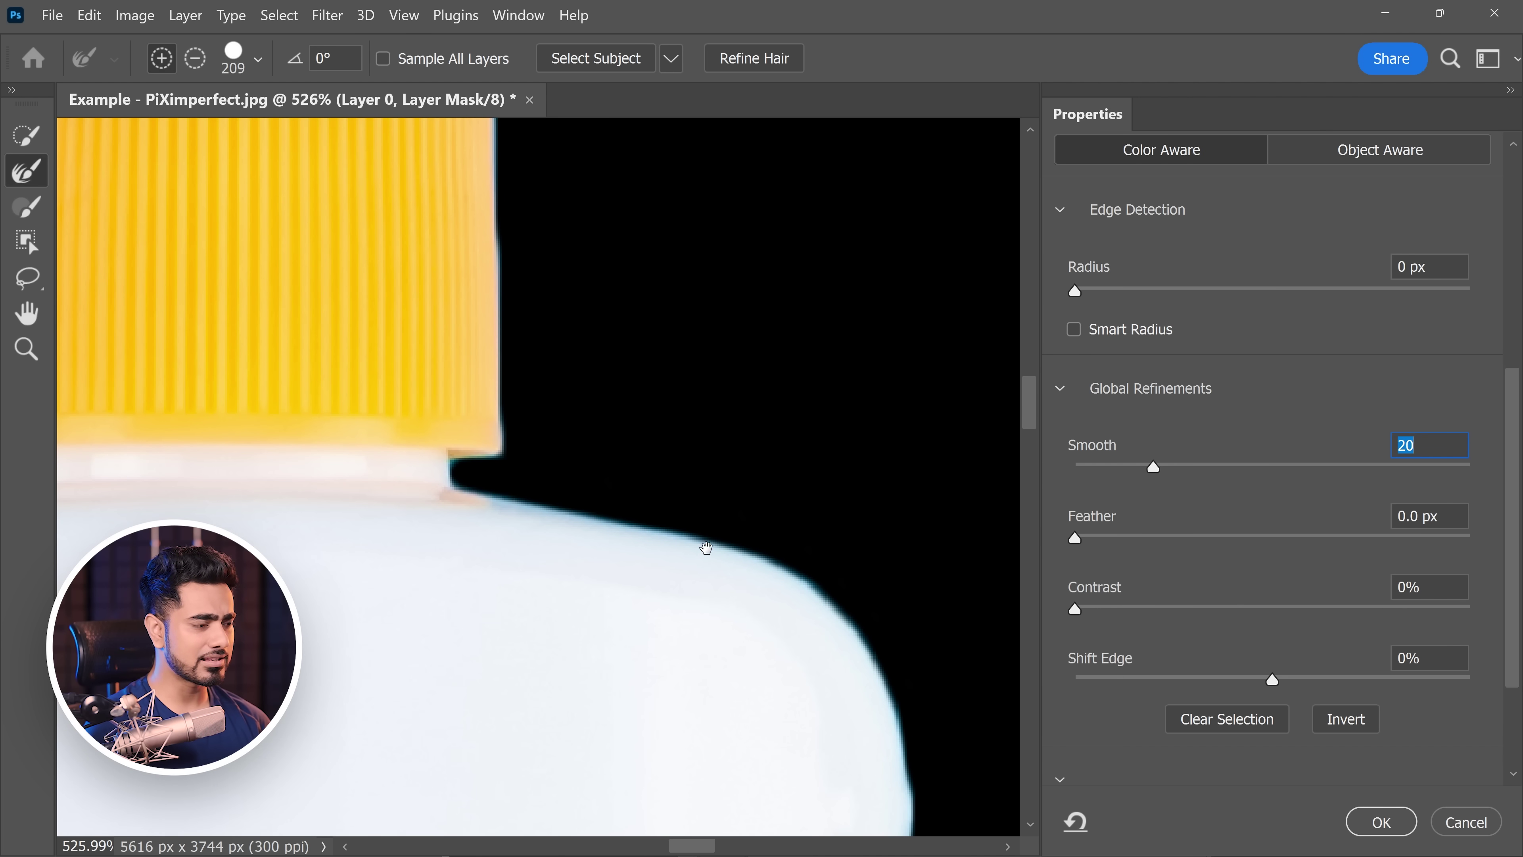
{"action": "left_click_drag", "start_coordinate": [717, 551], "coordinate": [674, 313]}
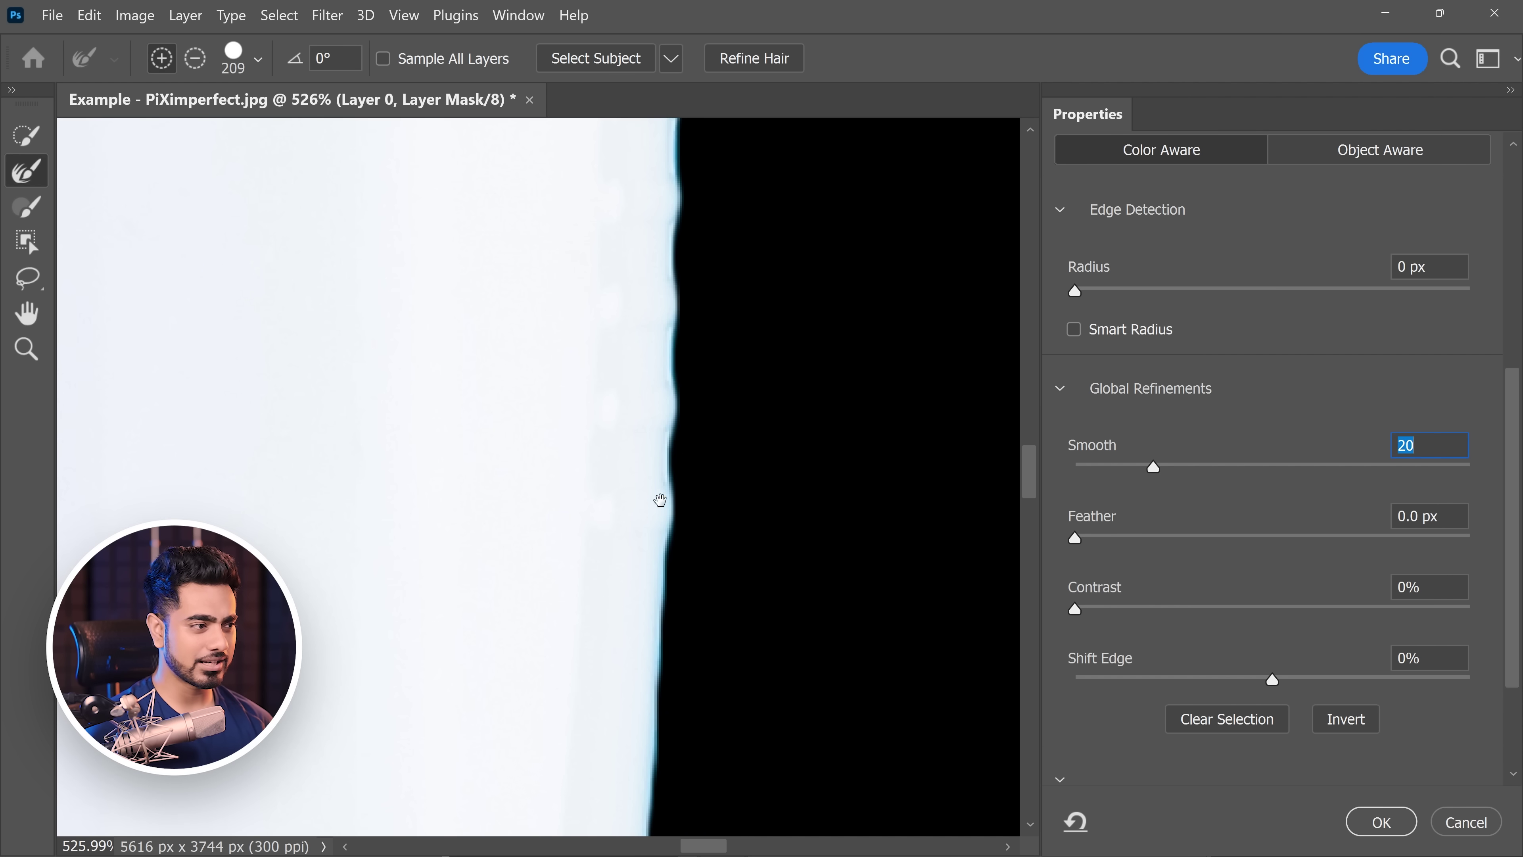
{"action": "left_click_drag", "start_coordinate": [708, 585], "coordinate": [664, 425]}
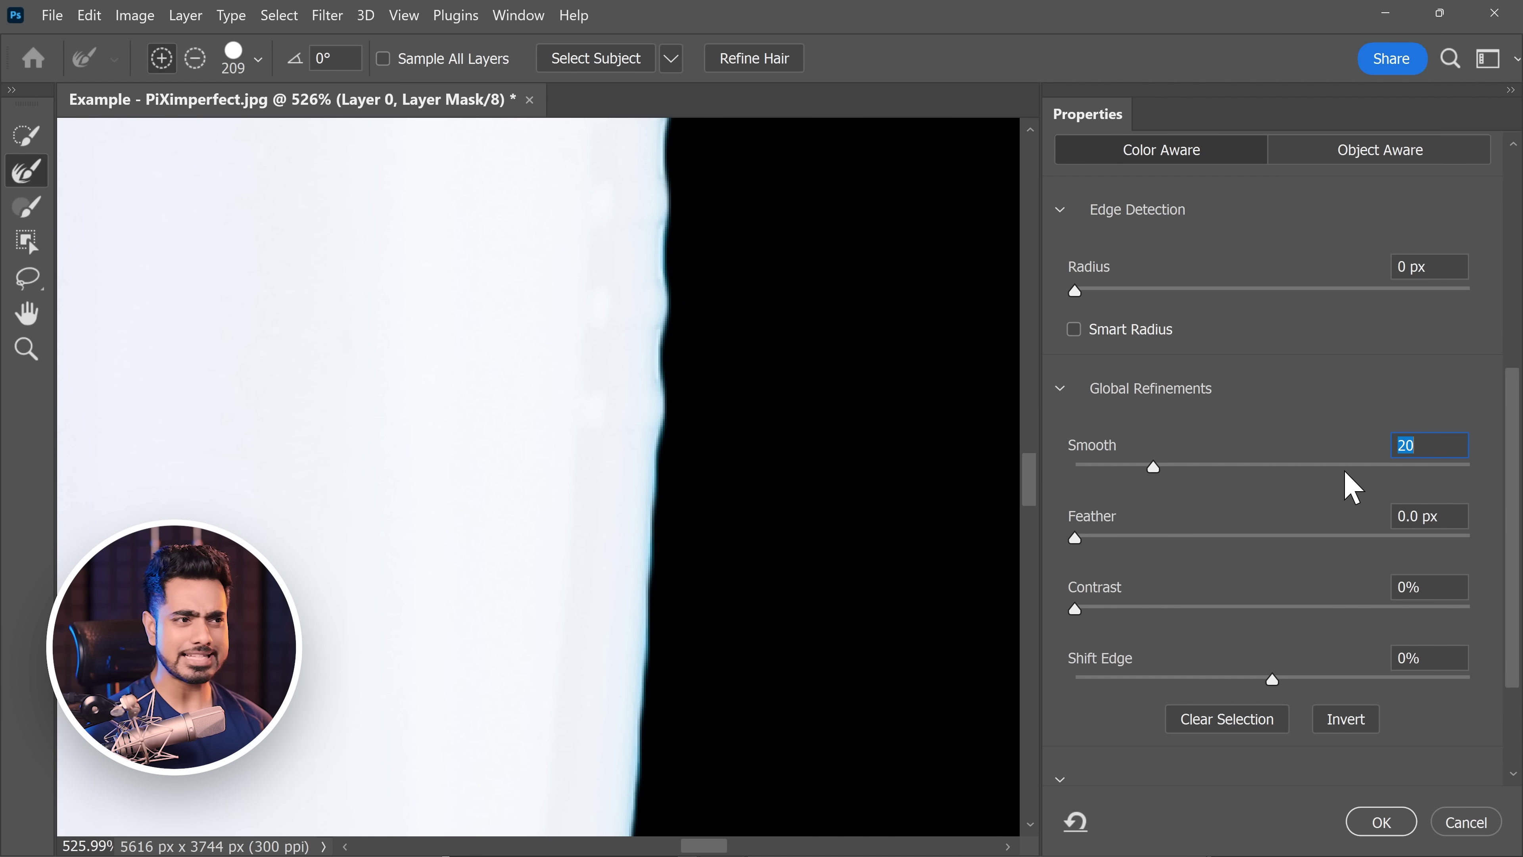
- Try smoothing the mask edge with Smooth at 0, Feather at 4.4 px, Contrast at 61% and Shift Edge at -4%
{"action": "left_click_drag", "start_coordinate": [1513, 511], "coordinate": [1487, 555]}
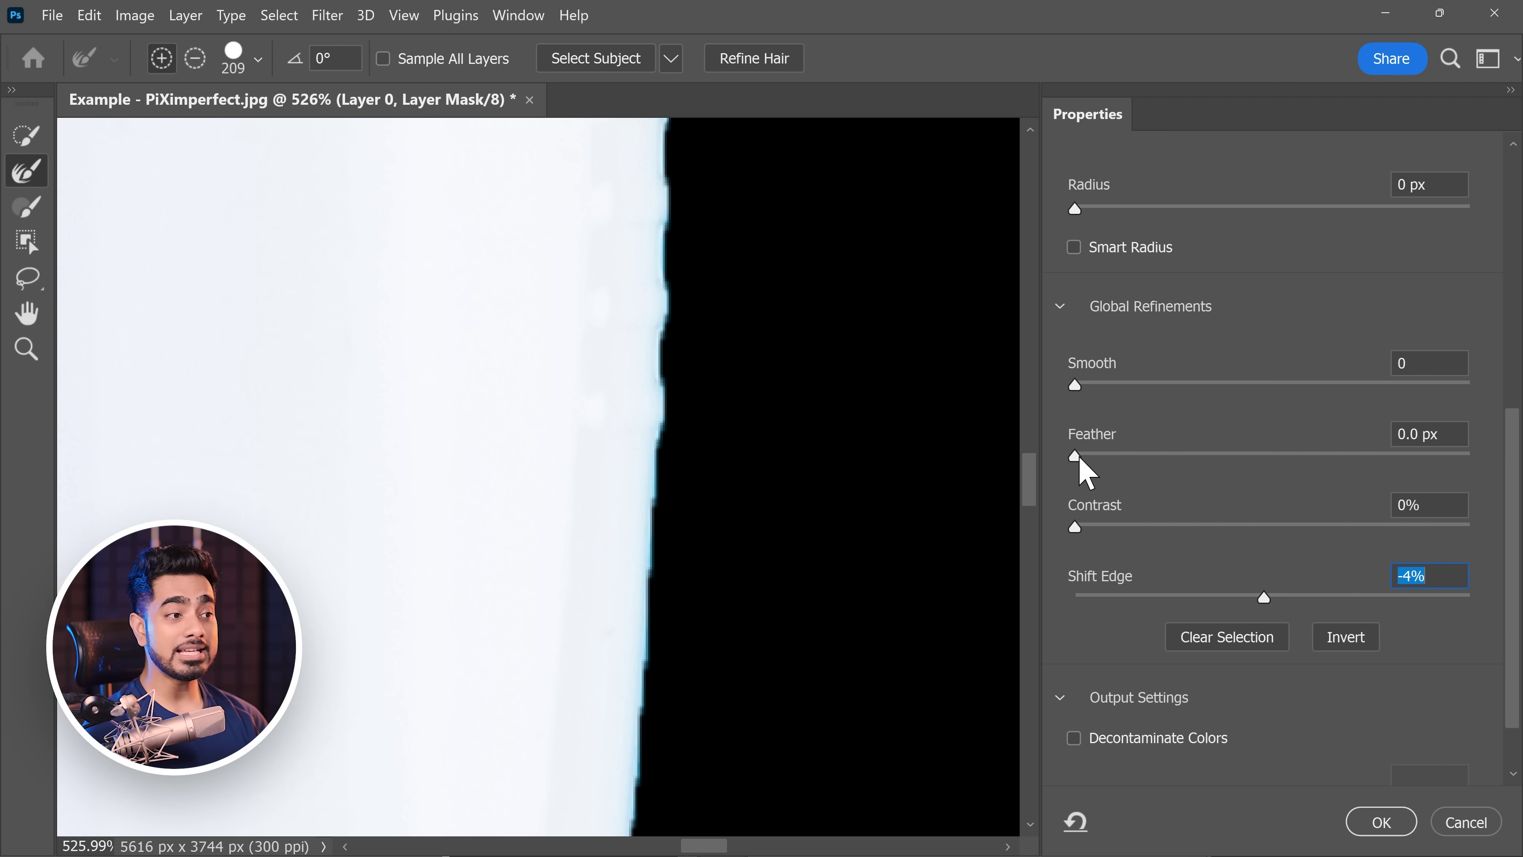
{"action": "left_click_drag", "start_coordinate": [1080, 461], "coordinate": [1186, 474]}
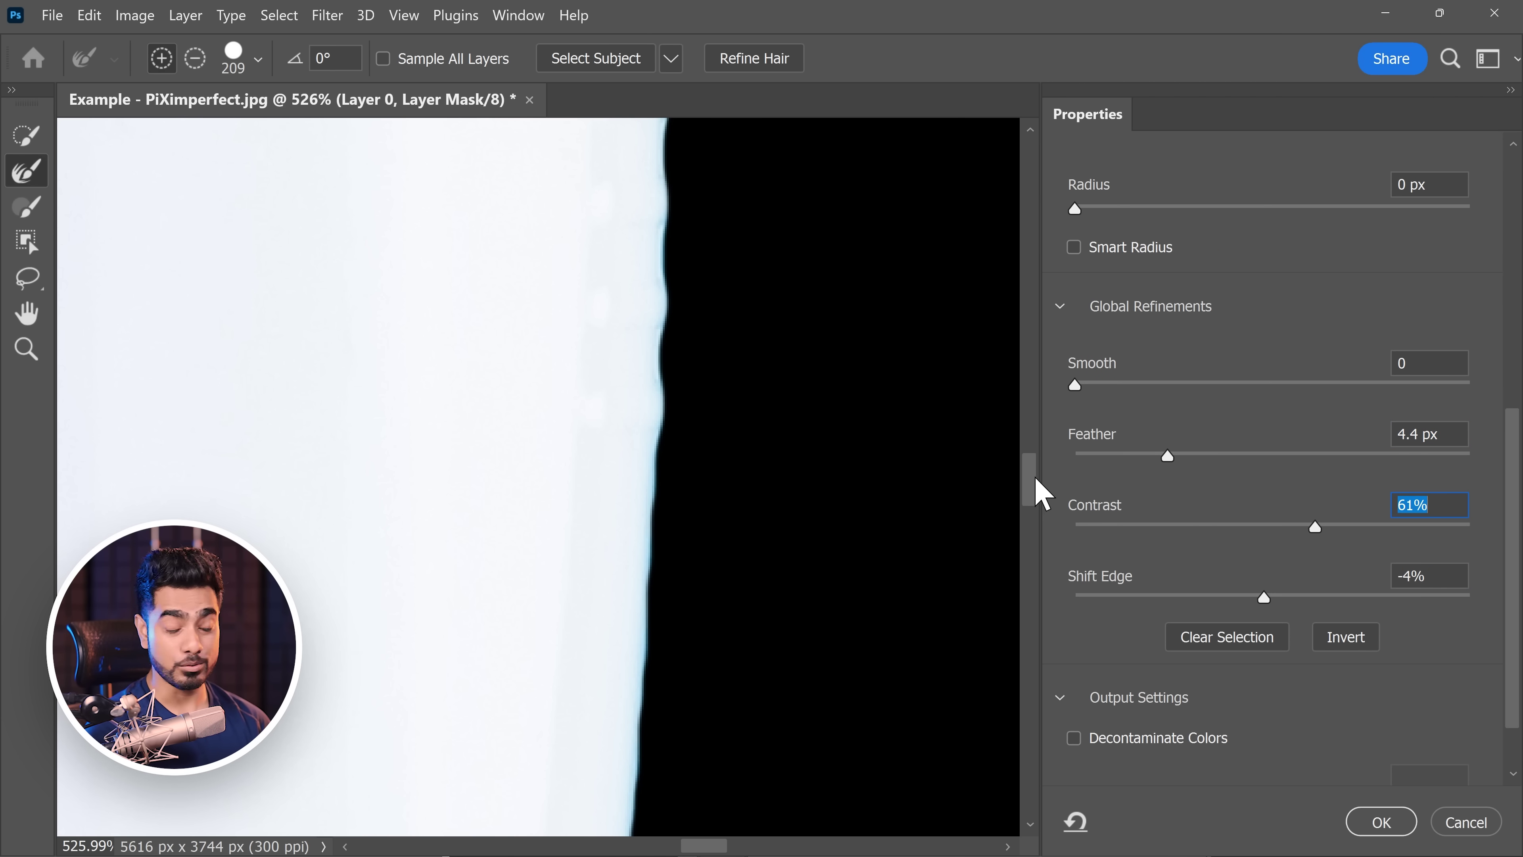
{"action": "left_click_drag", "start_coordinate": [1035, 483], "coordinate": [1054, 387]}
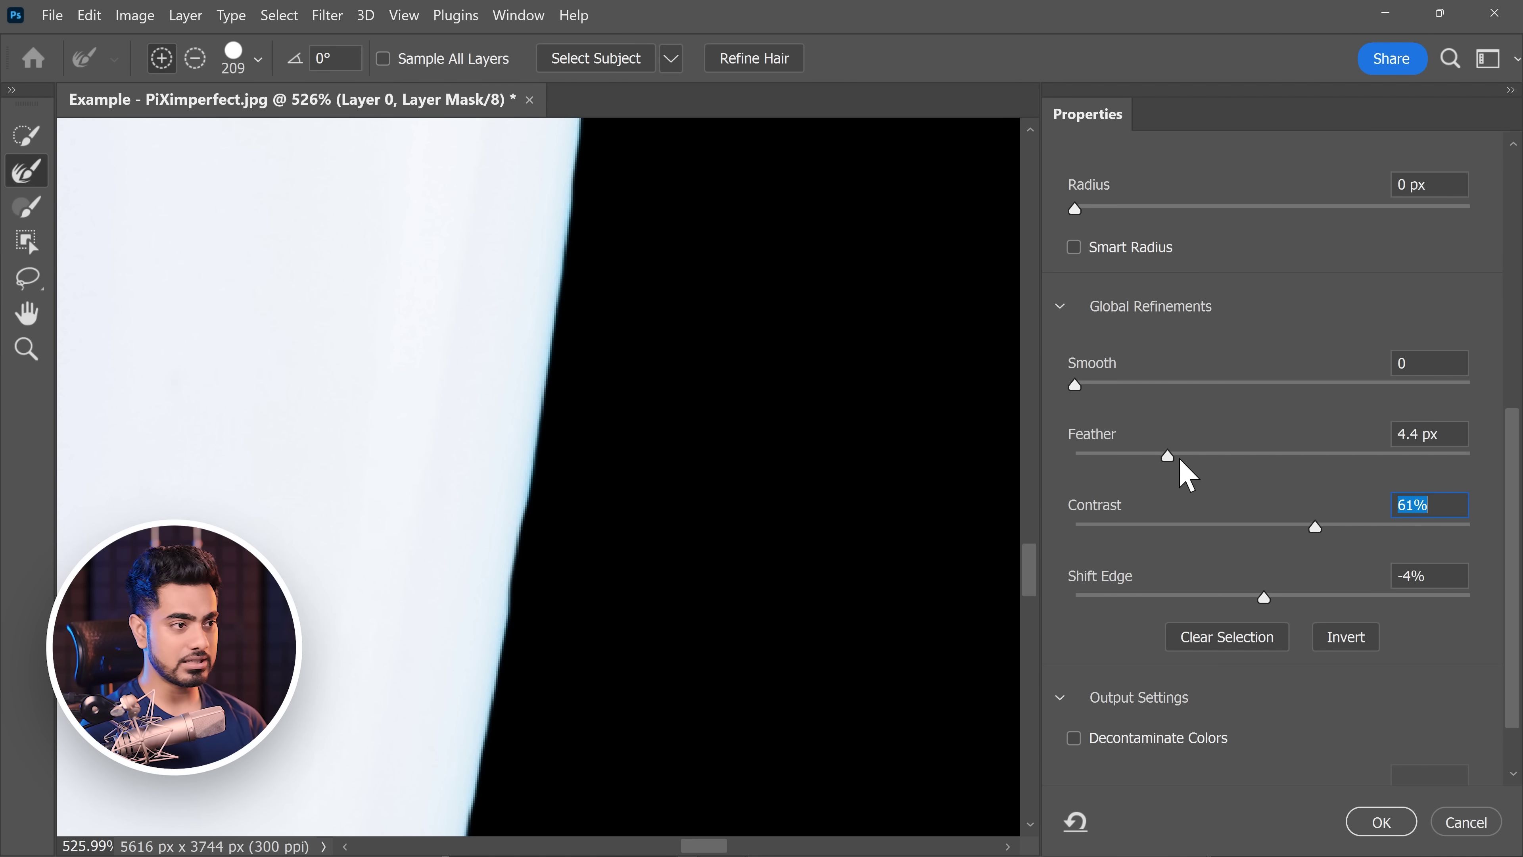
- Try a much stronger mask Feather of 72.4 px with Contrast at 100%, and reduce the Feather again
{"action": "left_click_drag", "start_coordinate": [1195, 459], "coordinate": [1318, 471]}
{"action": "left_click_drag", "start_coordinate": [1318, 529], "coordinate": [1435, 528]}
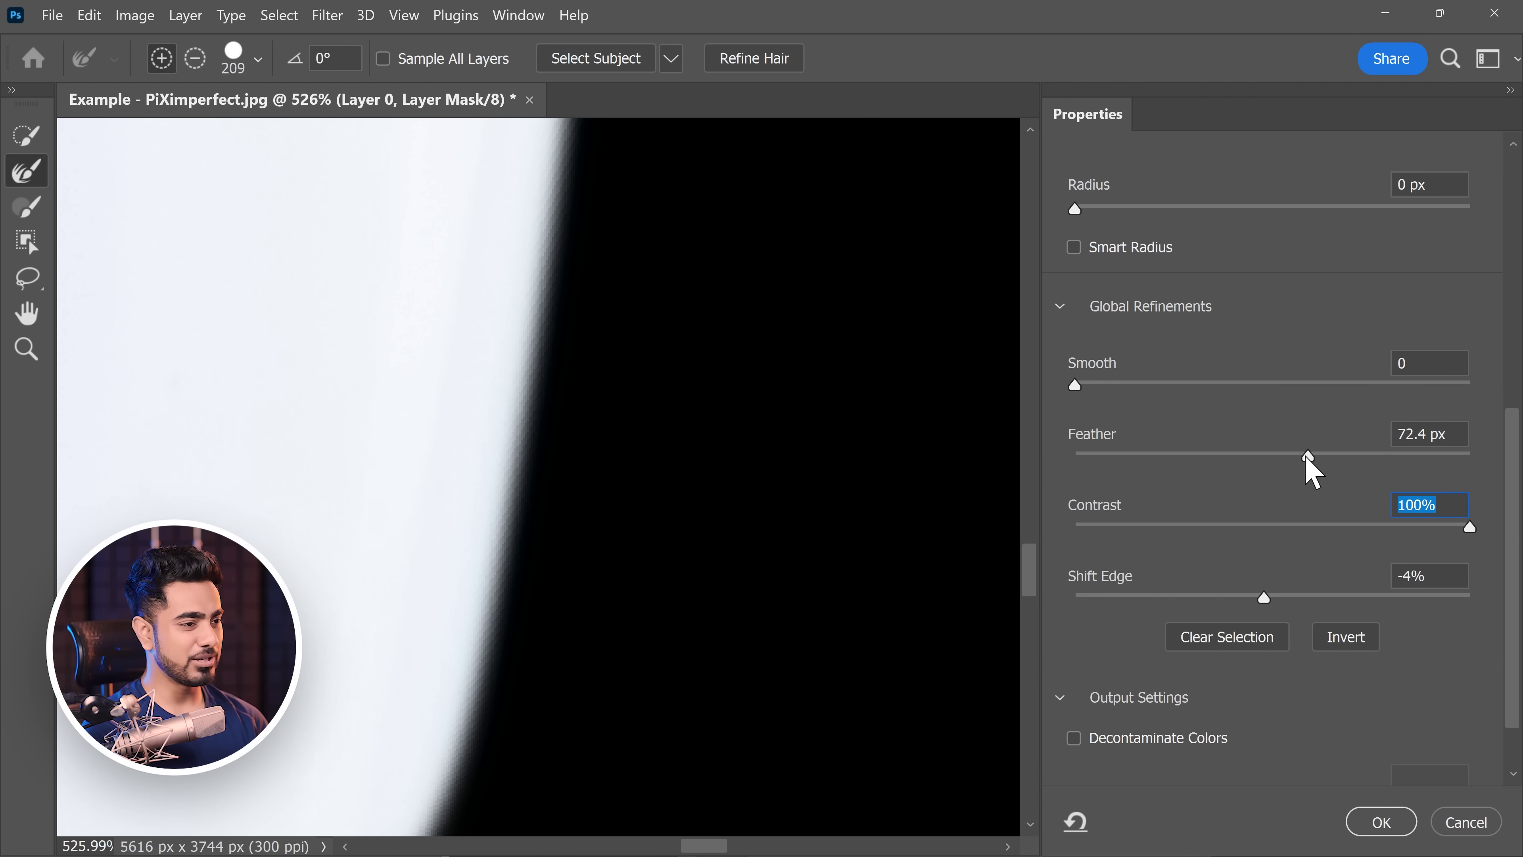
{"action": "left_click_drag", "start_coordinate": [1307, 461], "coordinate": [1244, 475]}
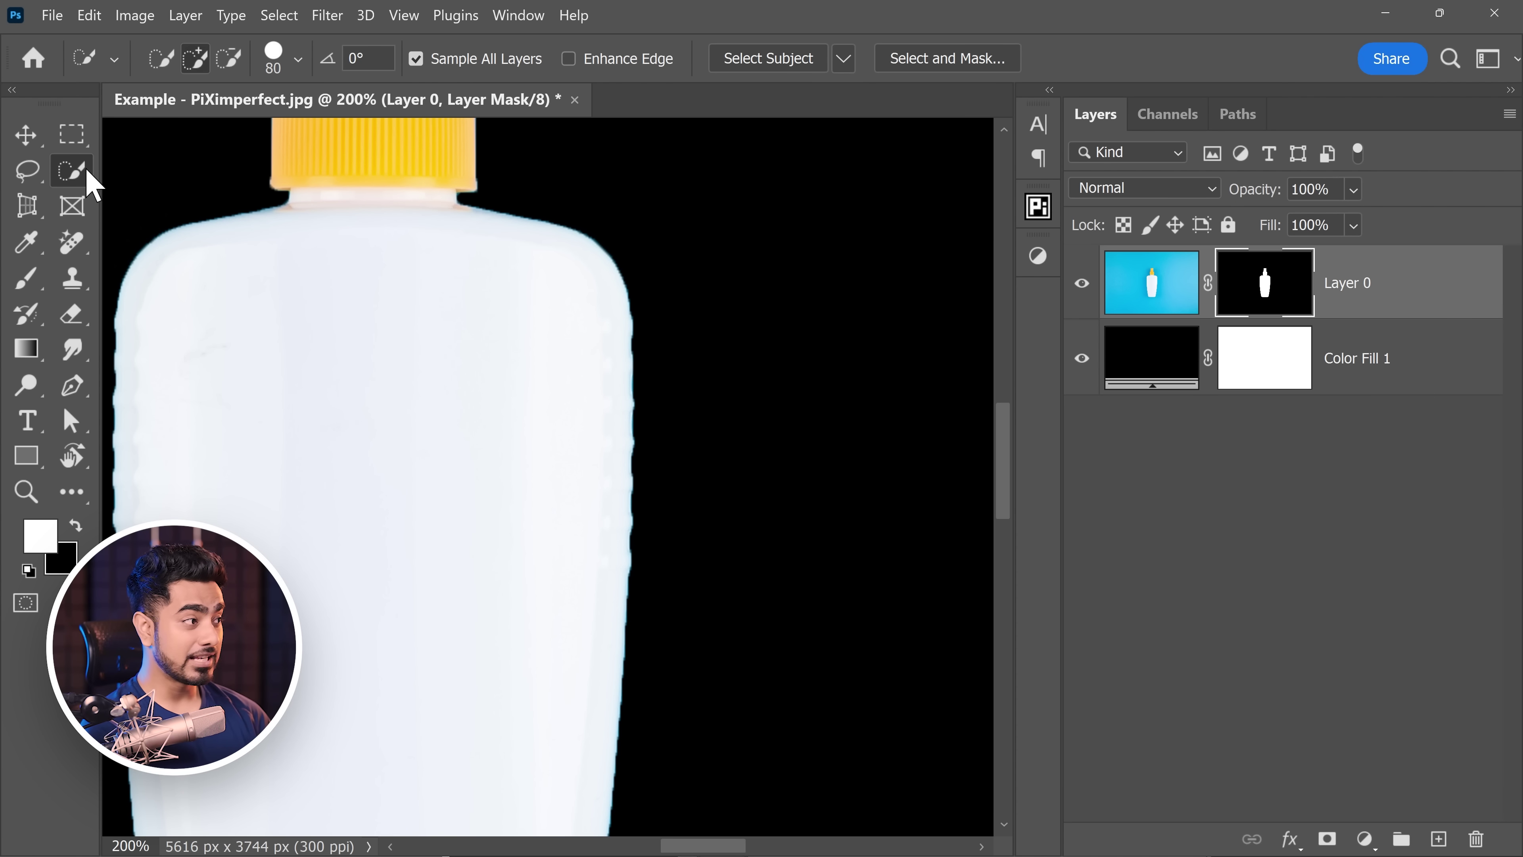
- Choose the Quick Selection tool for working on the bottle
{"action": "right_click", "coordinate": [75, 169]}
{"action": "left_click", "coordinate": [75, 173]}
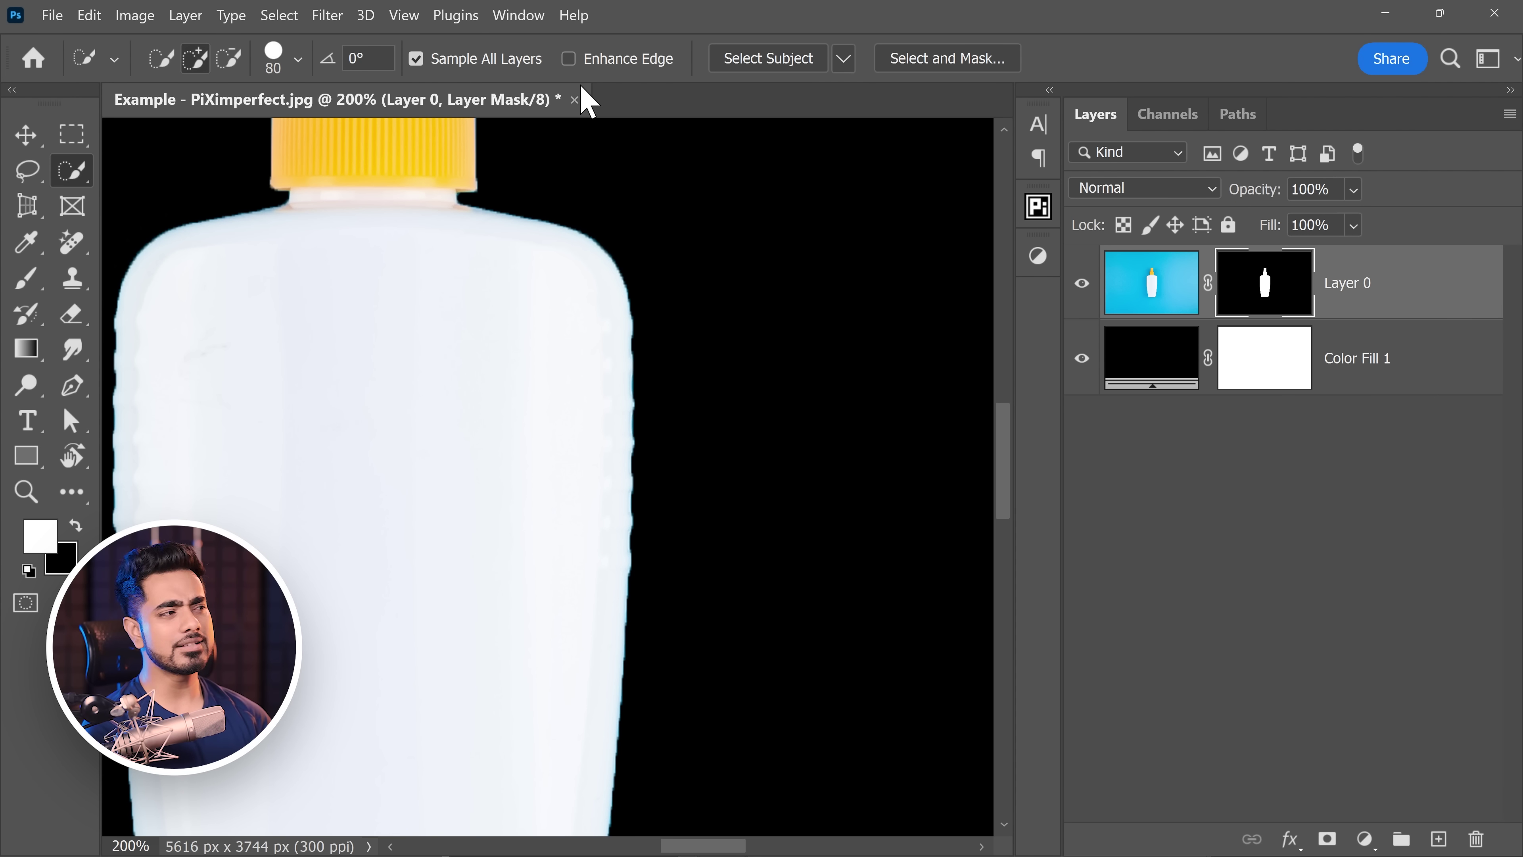